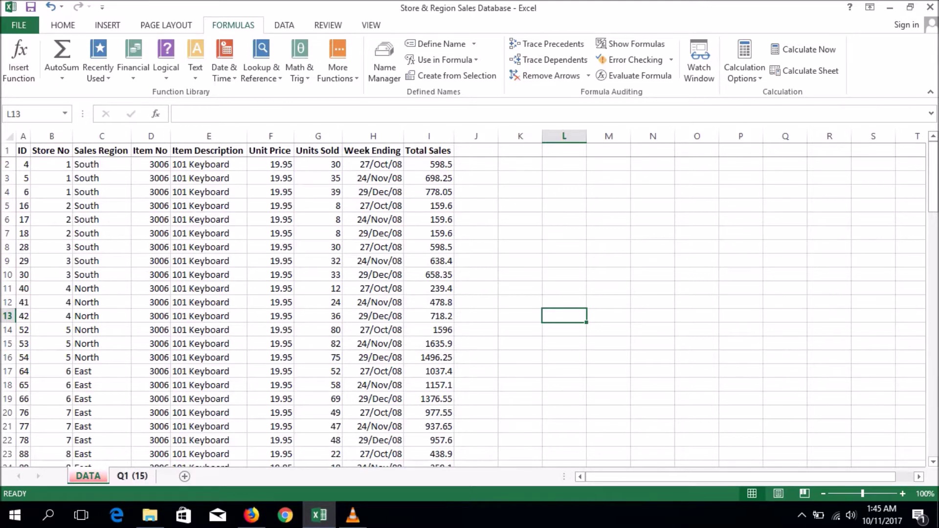
Review the list of questions Q1 to Q10 on the Q1 (15) sheet
click(132, 475)
drag(212, 221, 355, 450)
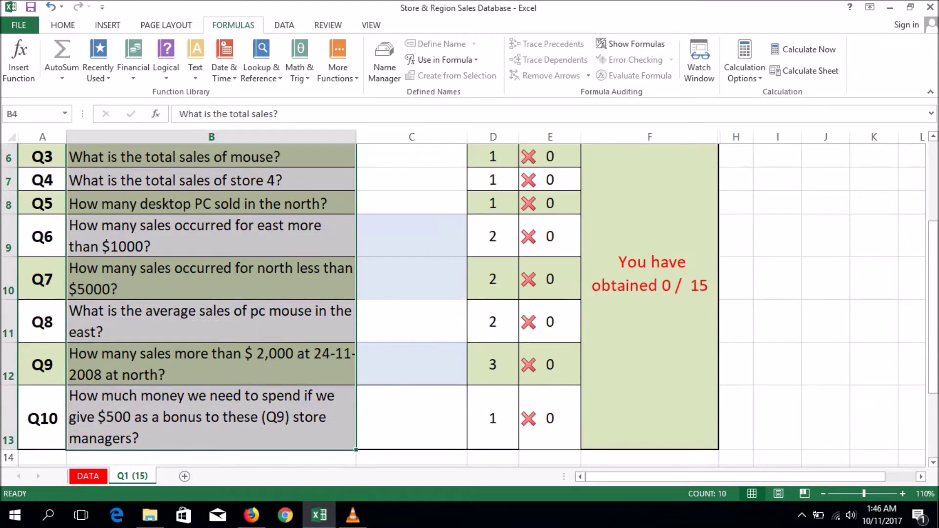
scroll(465, 298, up, 2)
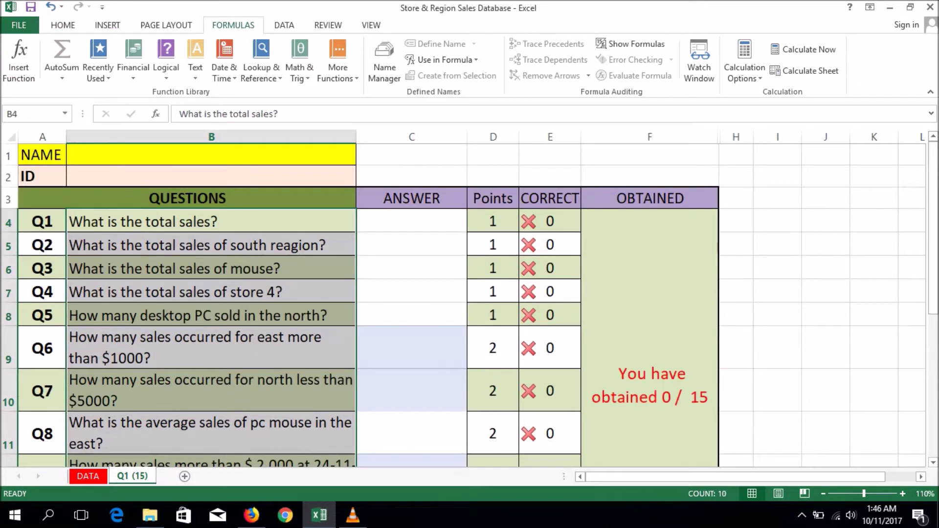
click(411, 221)
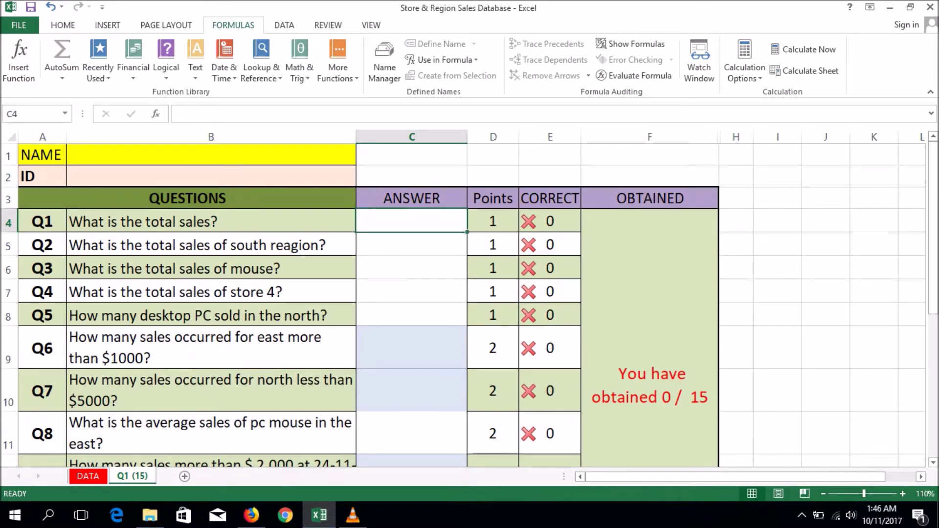
Examine the column headings and data table on the DATA sheet and the list of defined names in the workbook
click(88, 476)
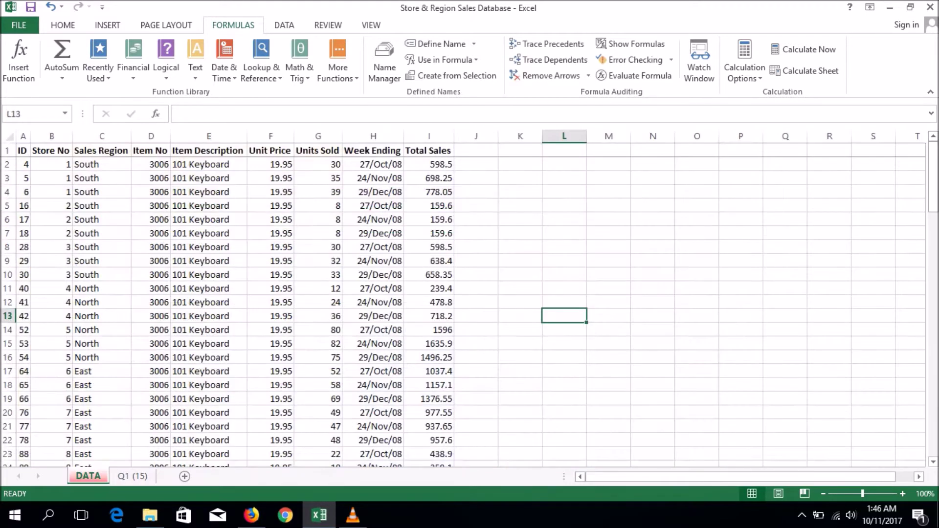
click(151, 260)
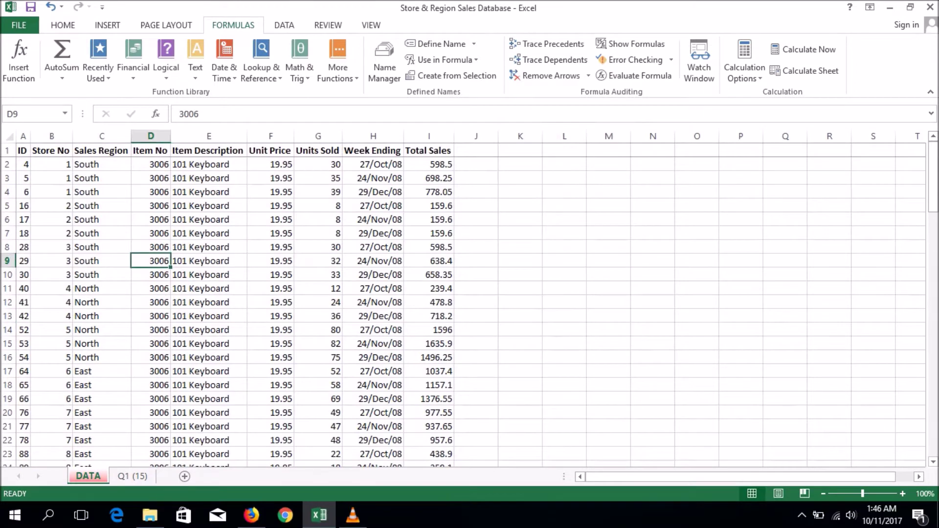
drag(23, 150, 429, 150)
click(429, 205)
click(270, 219)
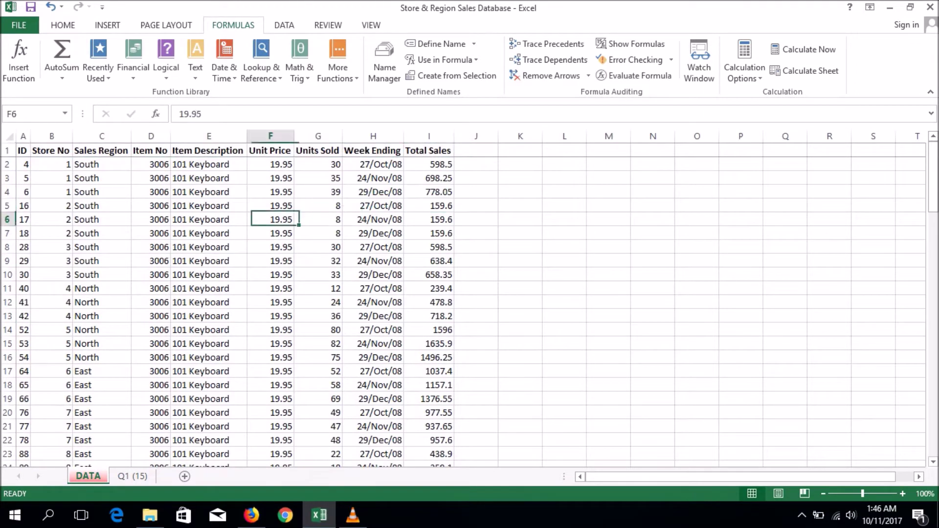
key(ctrl+a)
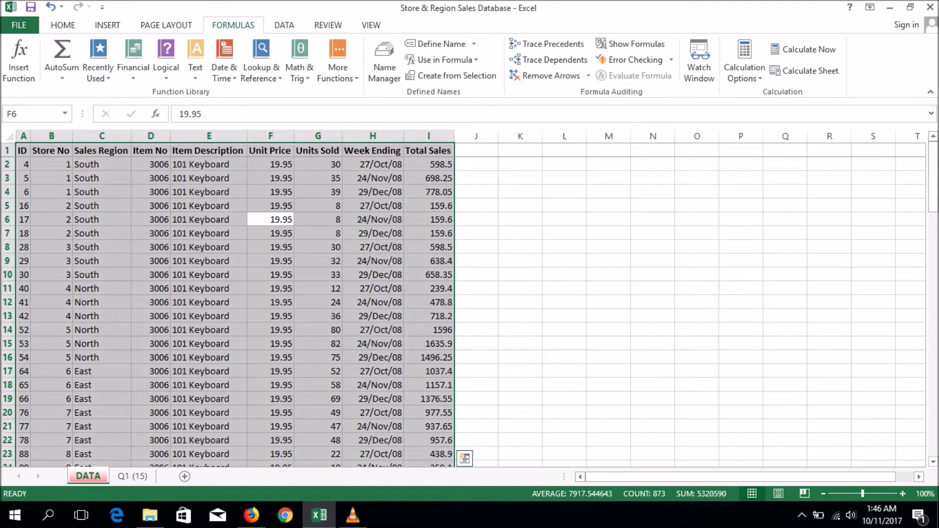
click(64, 114)
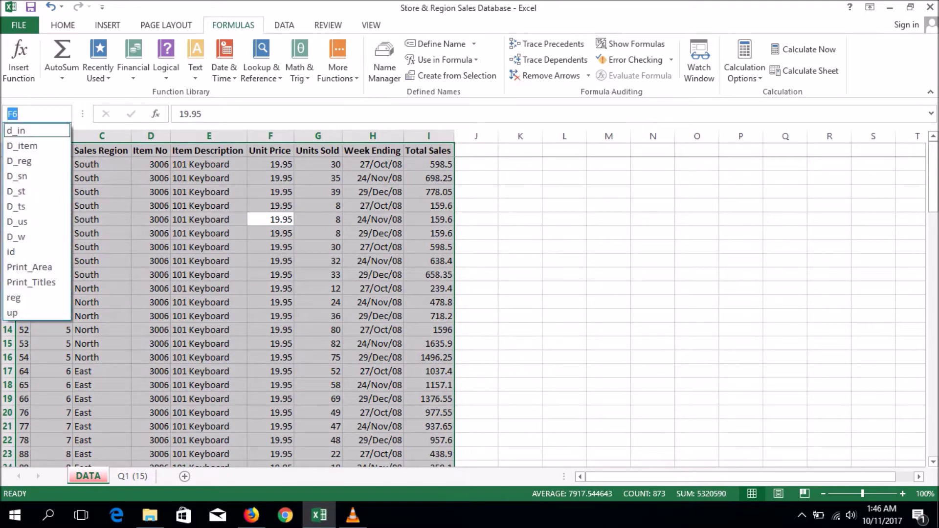
key(Escape)
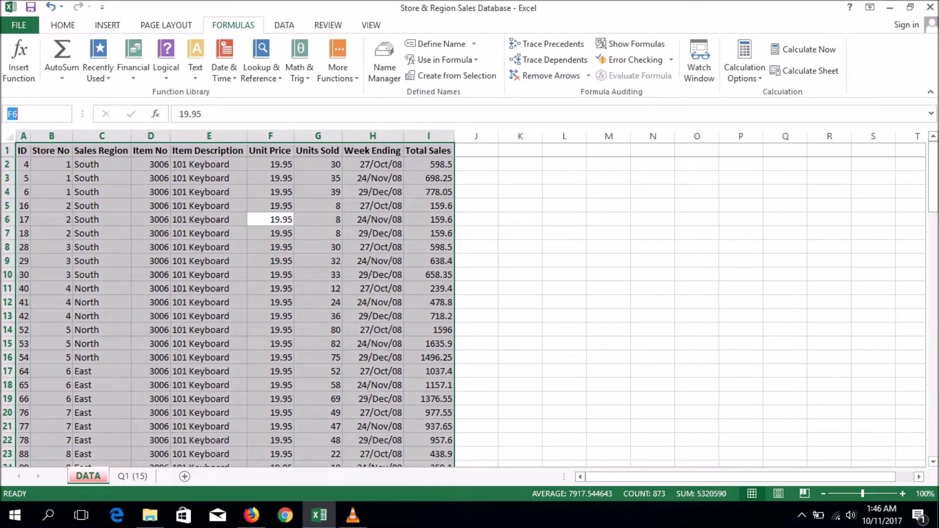
text(D6)
key(Return)
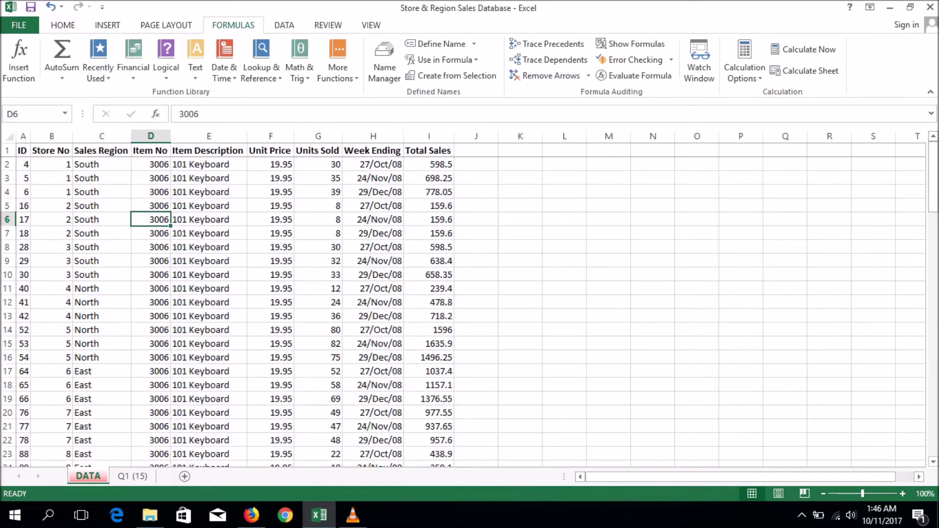
Select the ID values in A2:A97 on the DATA sheet and name the range id
key(ctrl+Home)
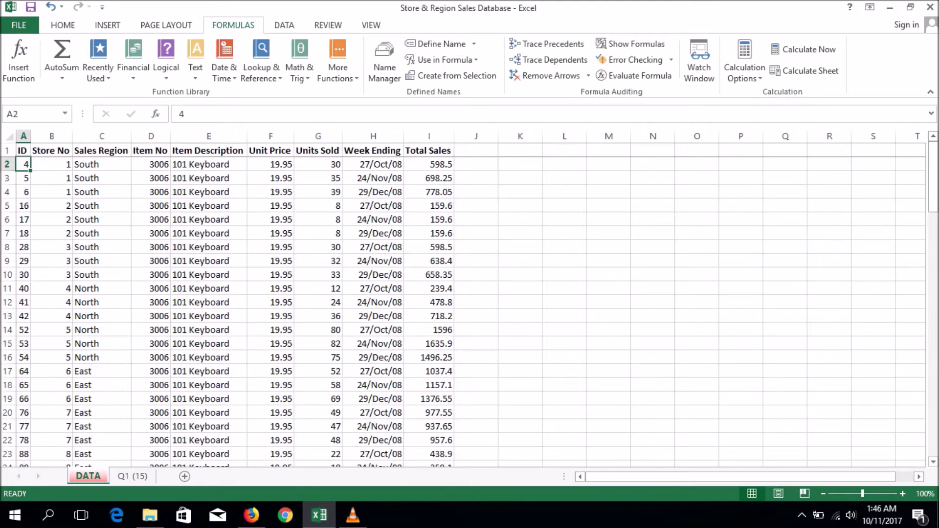
key(Up)
key(Down)
key(ctrl+shift+Down)
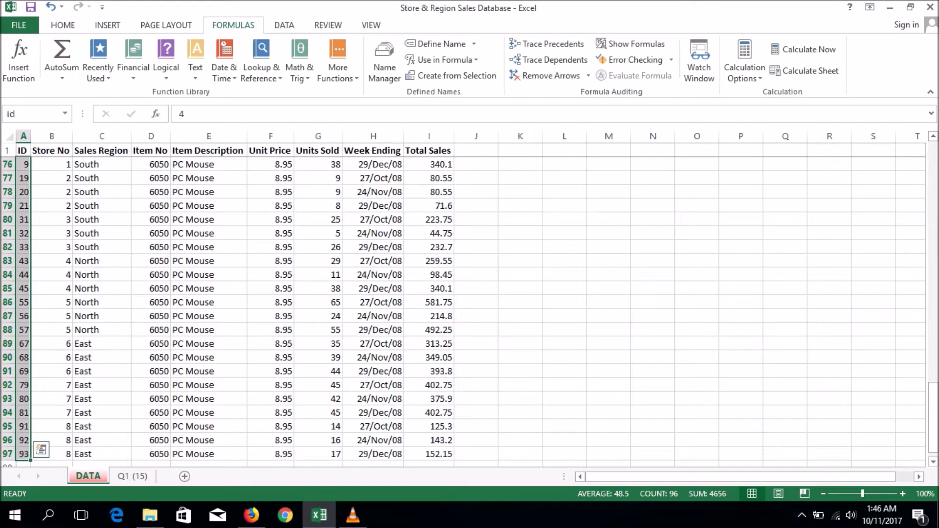
click(34, 114)
text(id)
key(Return)
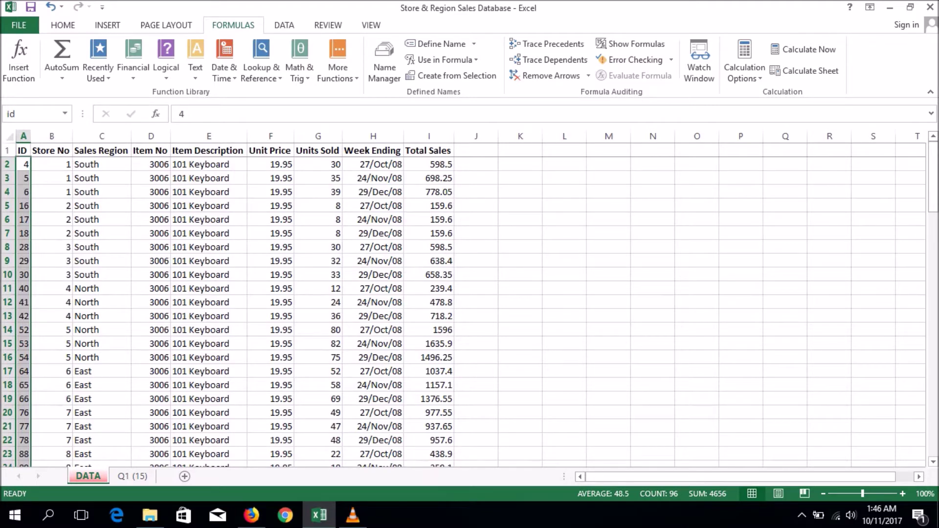
click(476, 192)
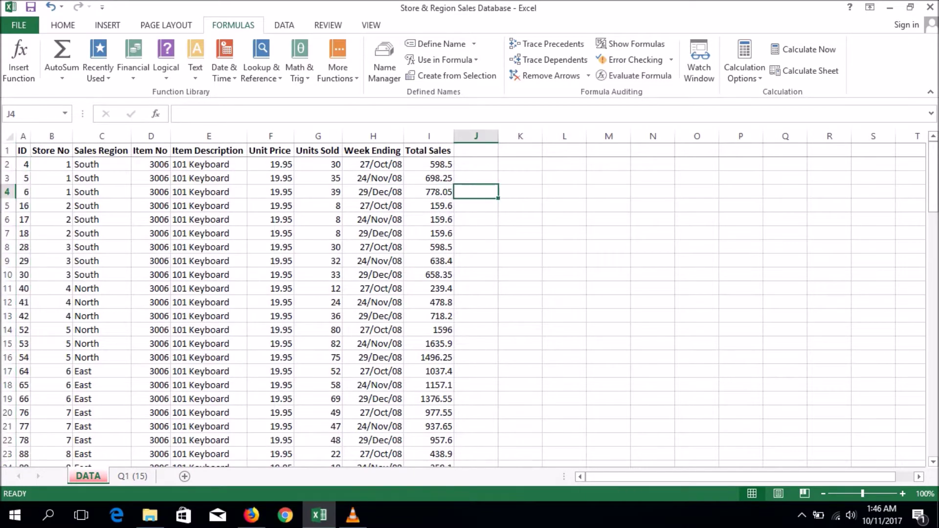
Answer Q1 on the Q1 (15) sheet by entering =SUM(D_ts) in cell C4
click(132, 476)
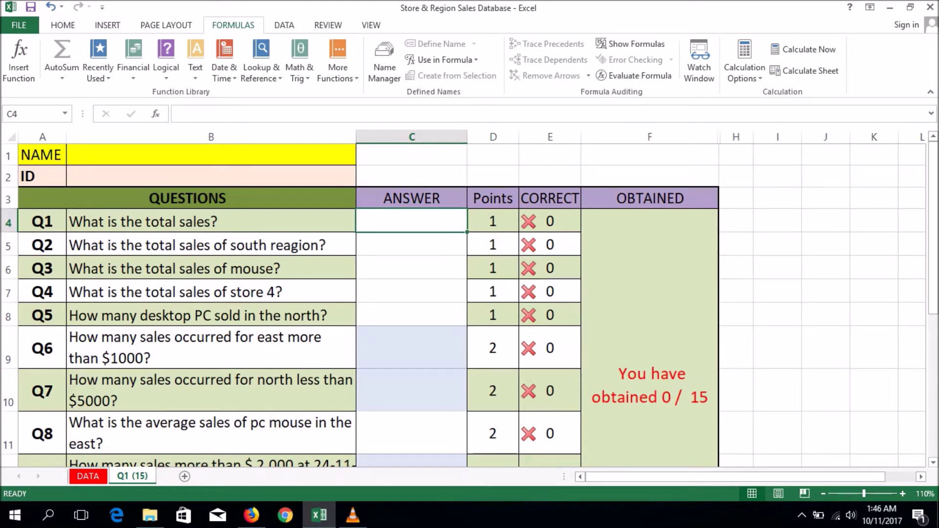
text(=)
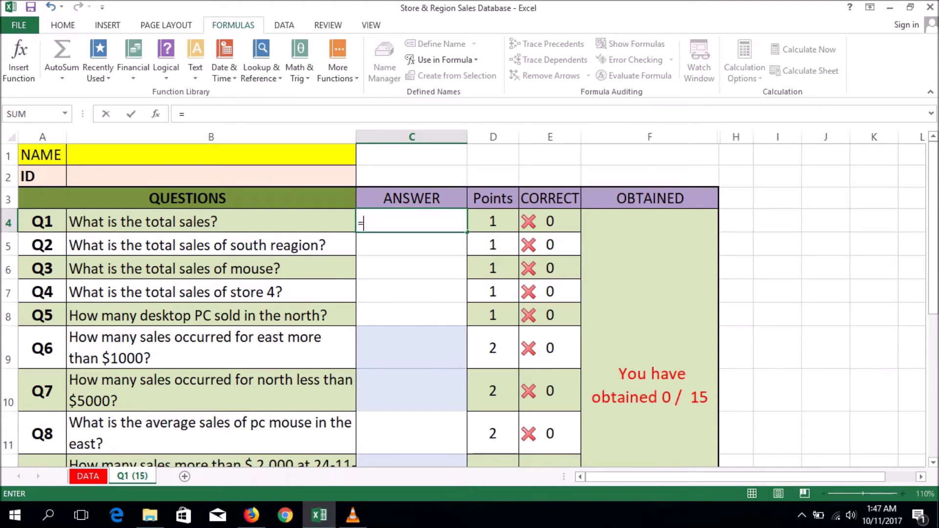
text(sum()
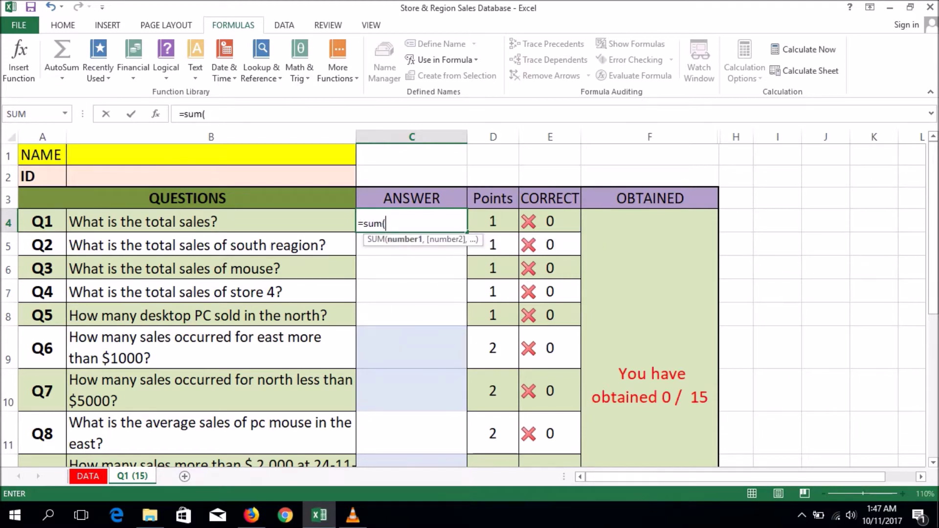
text(d_)
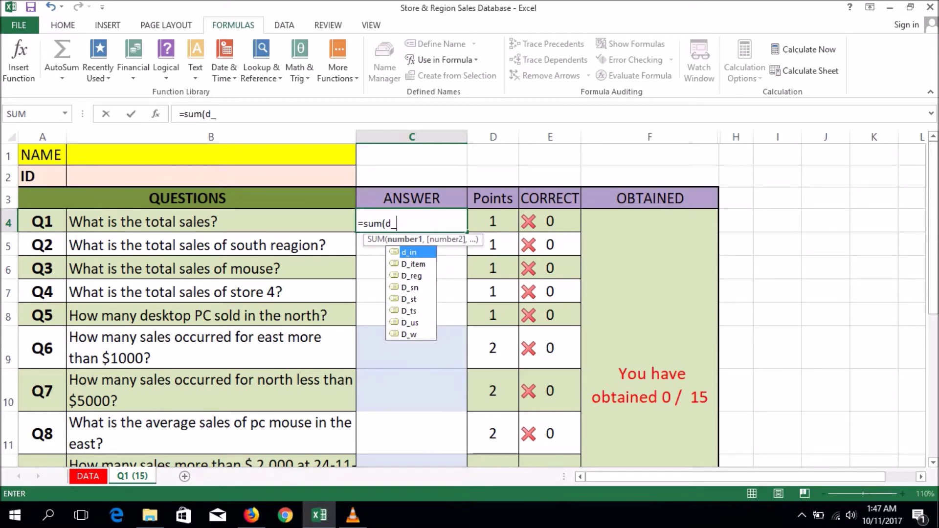
key(Down)
key(Down)
key(Down)
key(Down)
key(Down)
key(Tab)
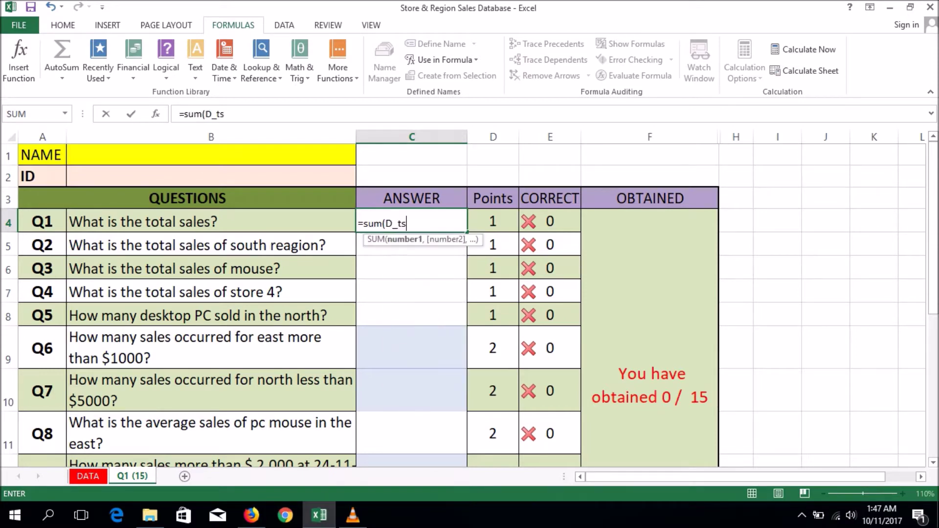
text())
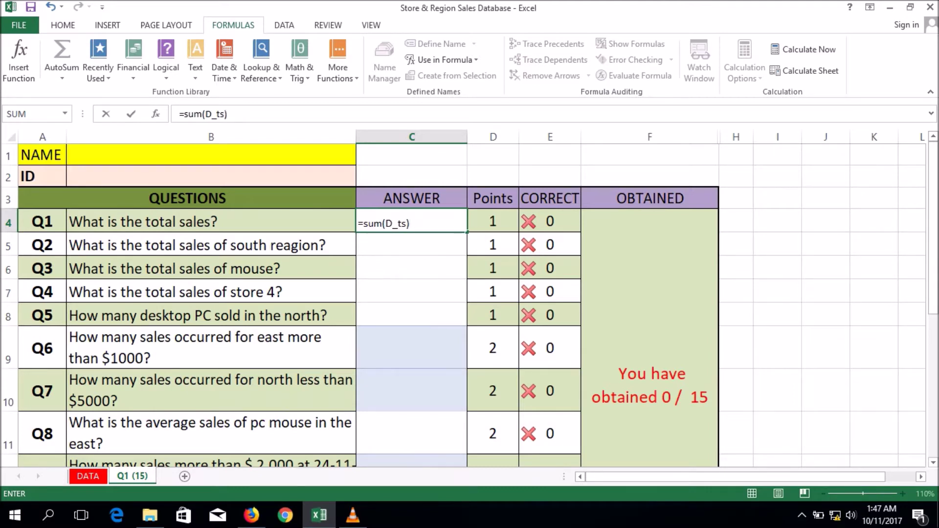
key(Return)
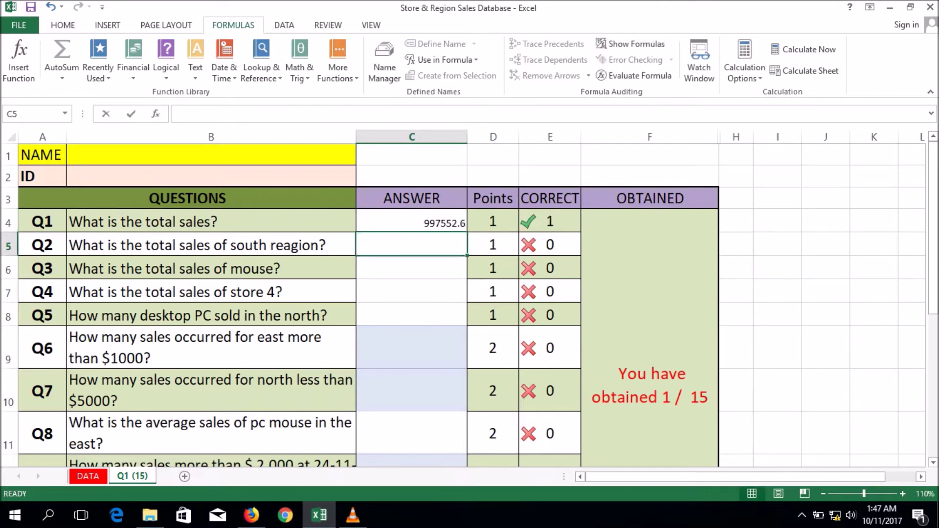
Answer Q2 on the south region's total sales by entering =SUMIFS(D_ts,D_reg,"South") in cell C5
text(=)
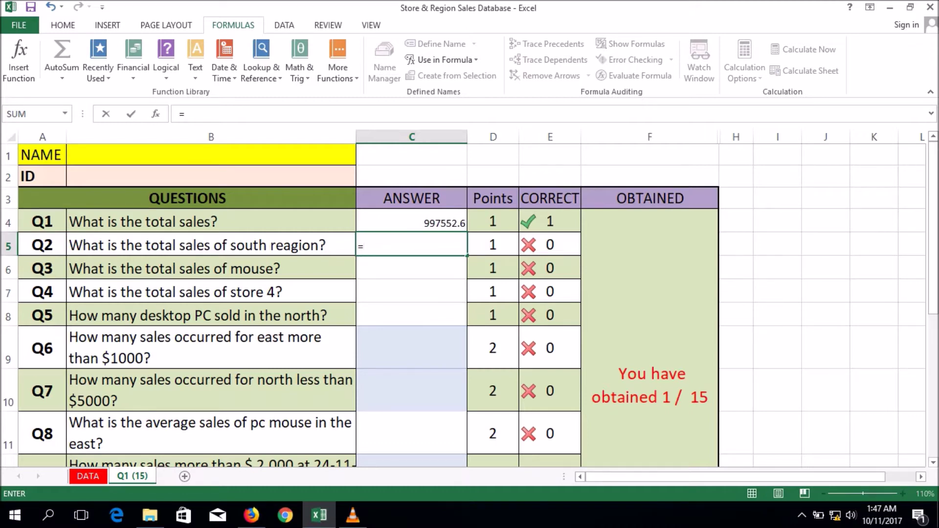
text(sumifs()
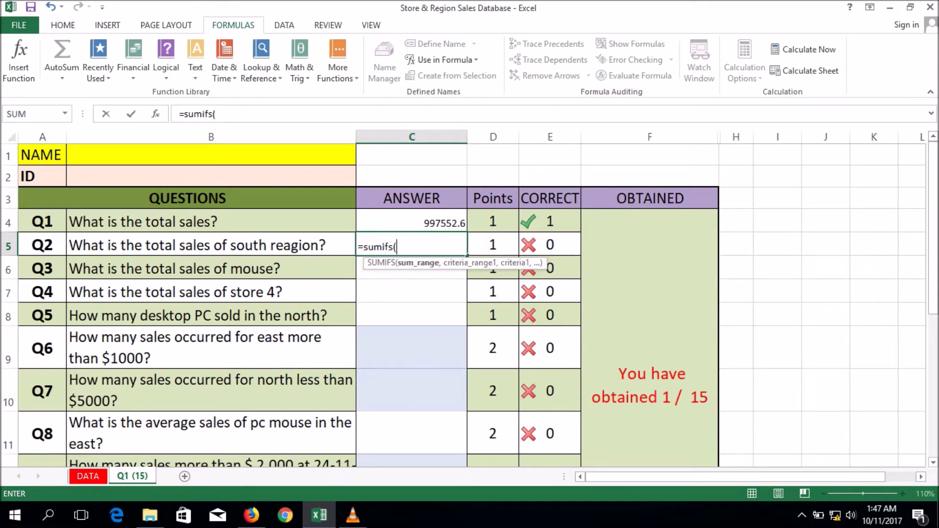
text(d)
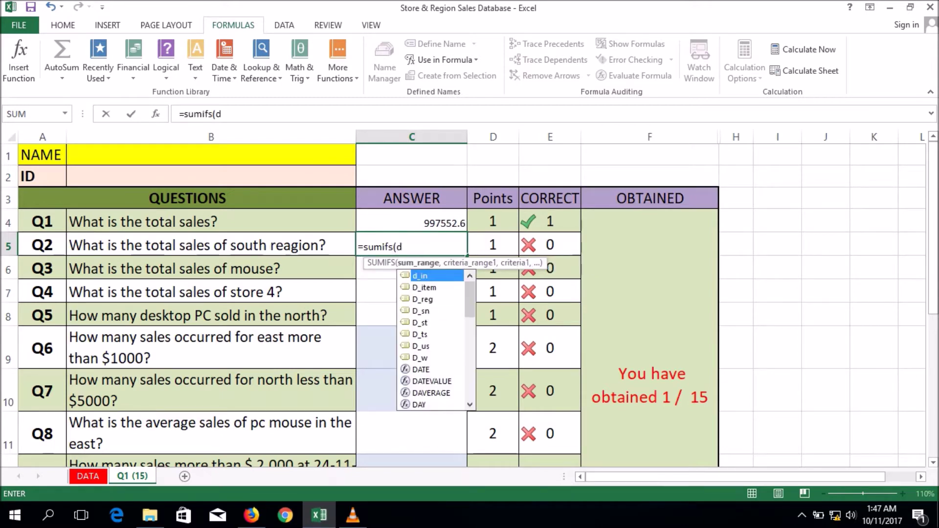
text(_ts)
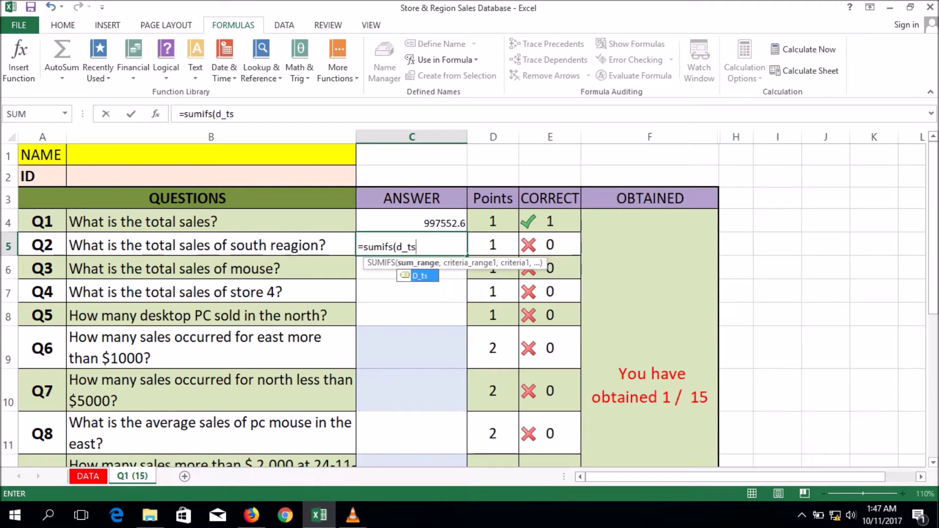
text(,)
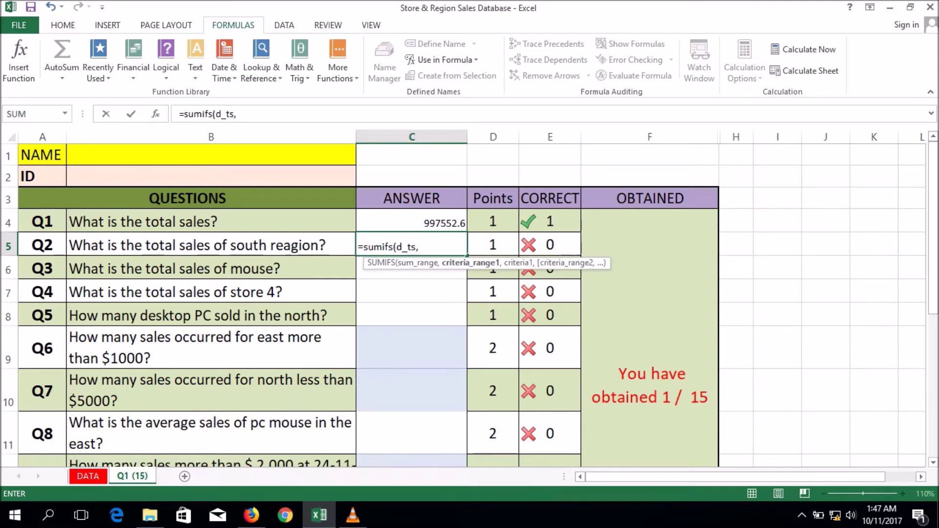
text(d)
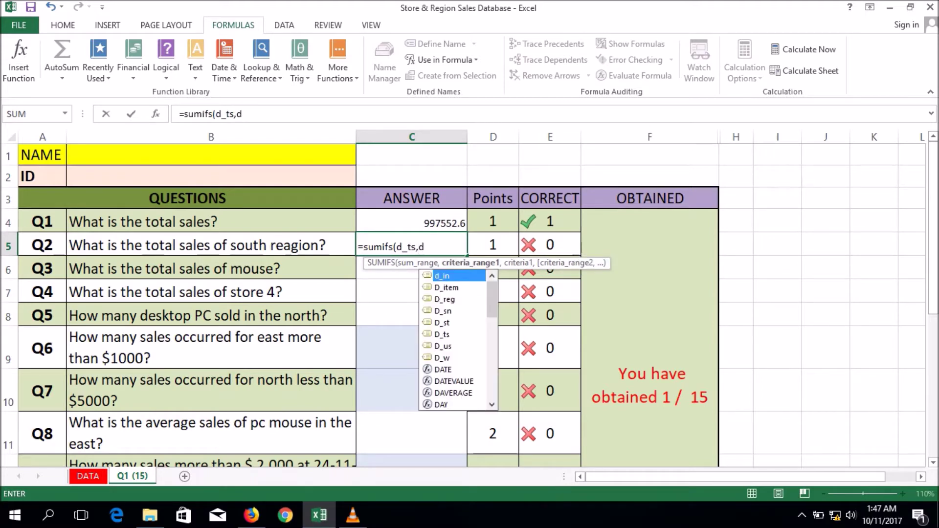
key(Down)
key(Down)
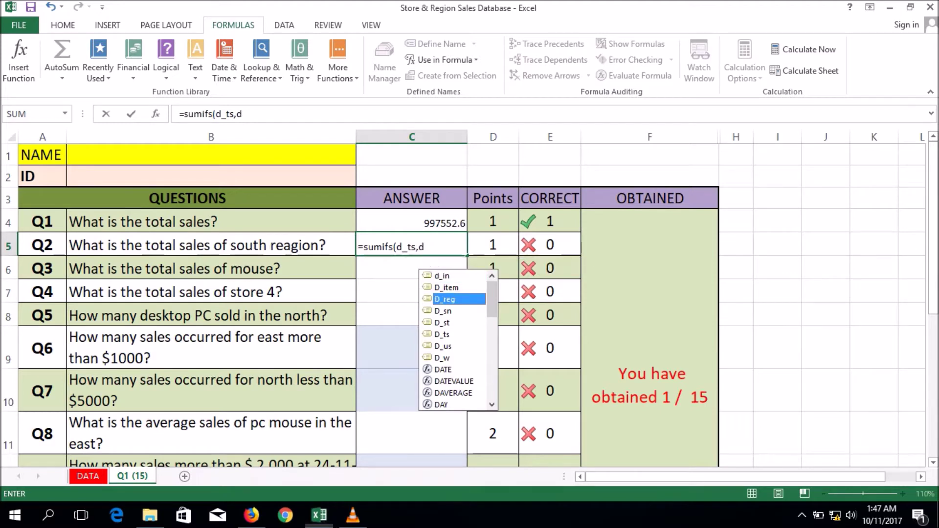
key(Tab)
text(,)
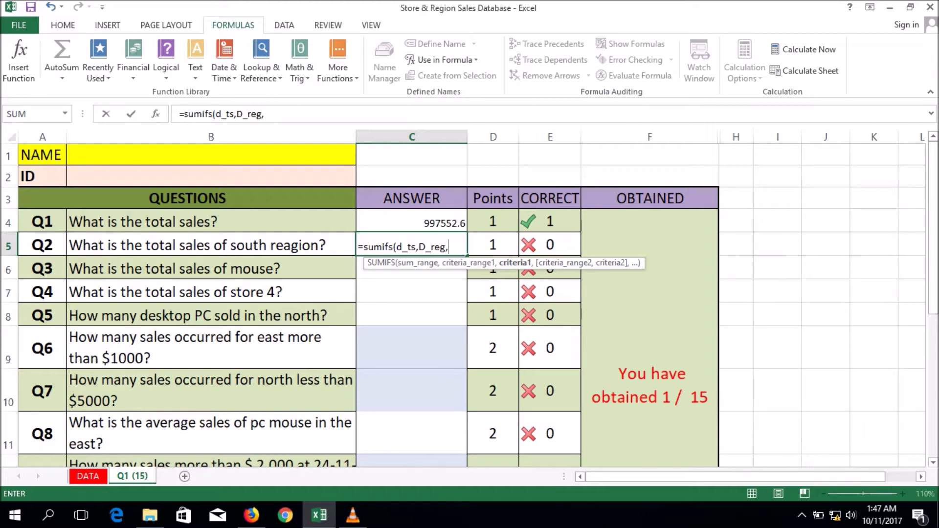
text("South")
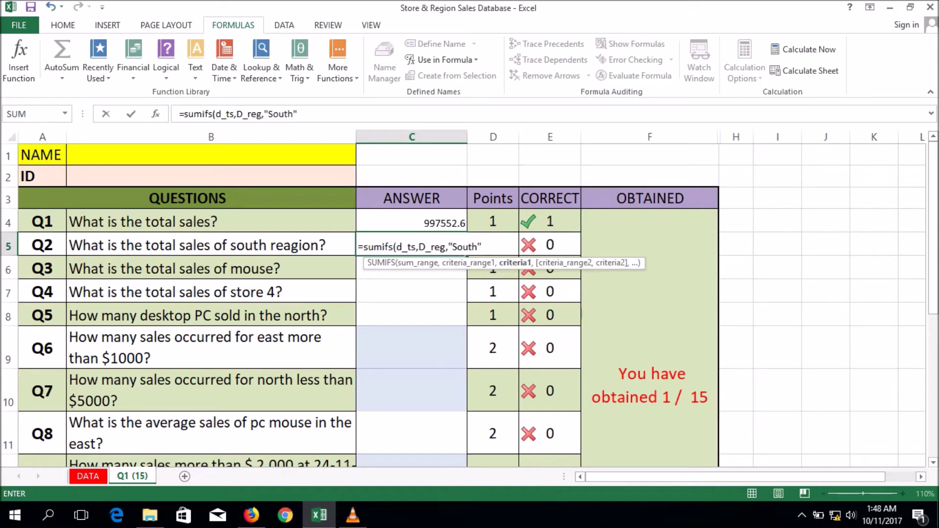
text())
key(Return)
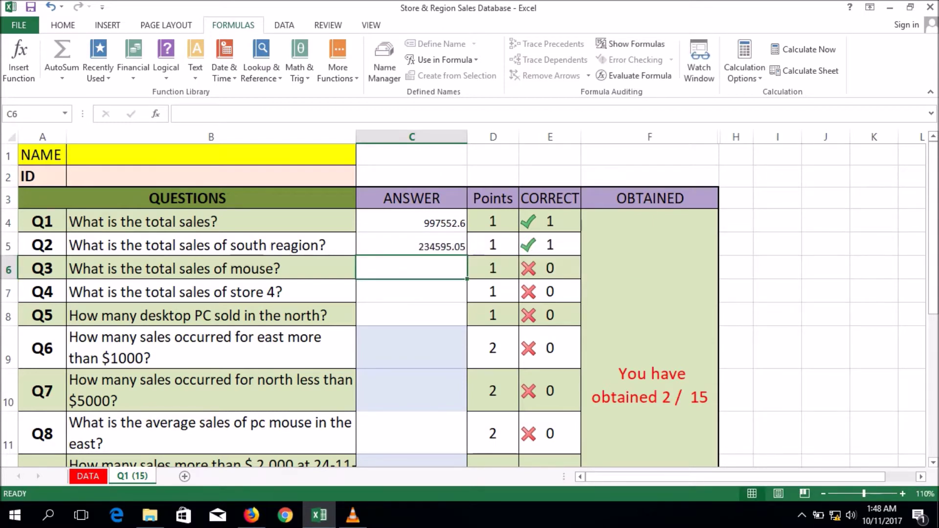
Answer Q3 on the total sales of mouse by entering =SUMIFS(D_ts,D_item,"PC Mouse") in cell C6
text(=)
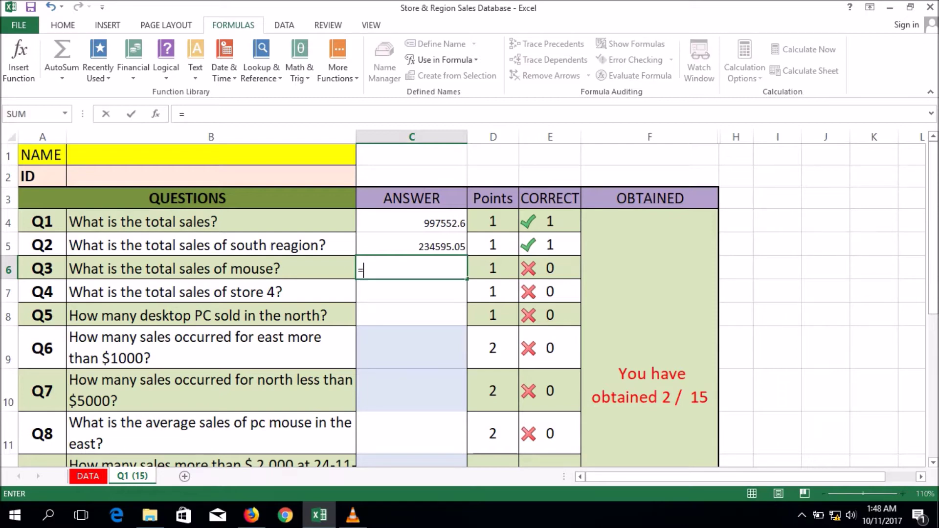
text(sum)
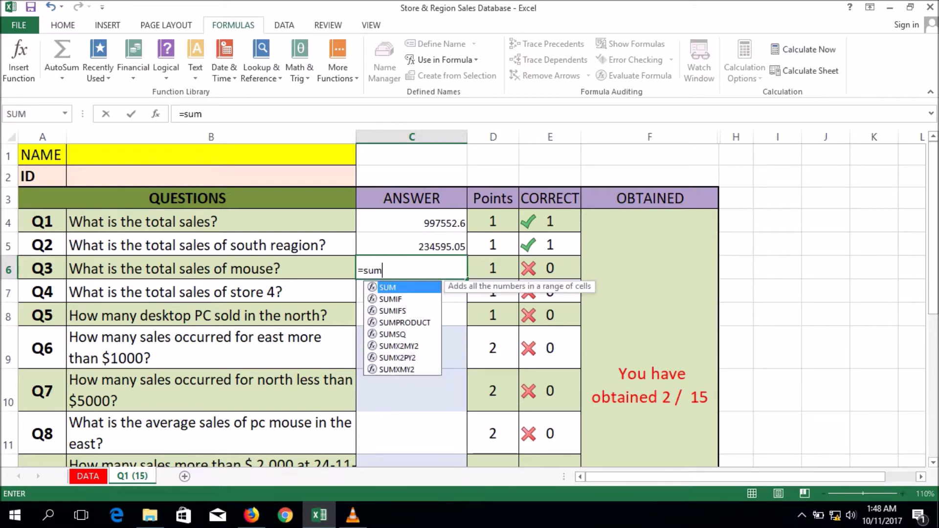
text(ifs()
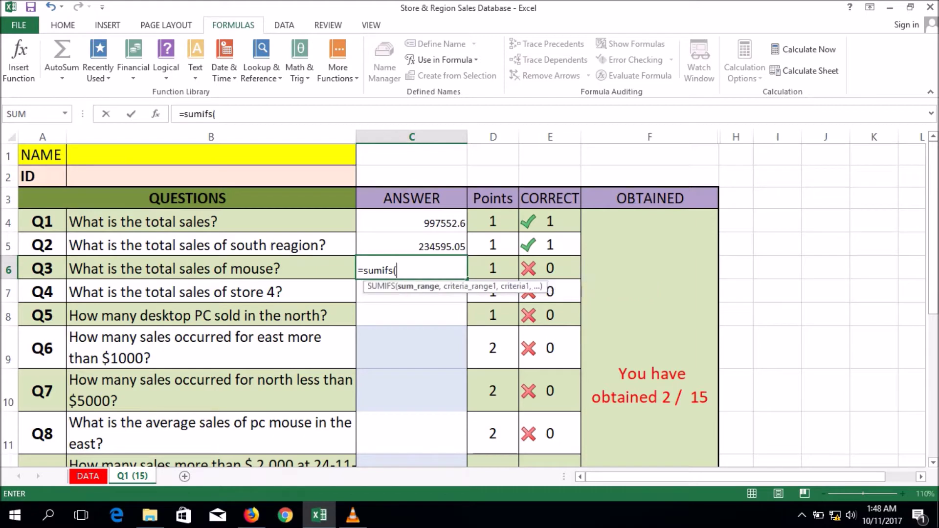
text(d)
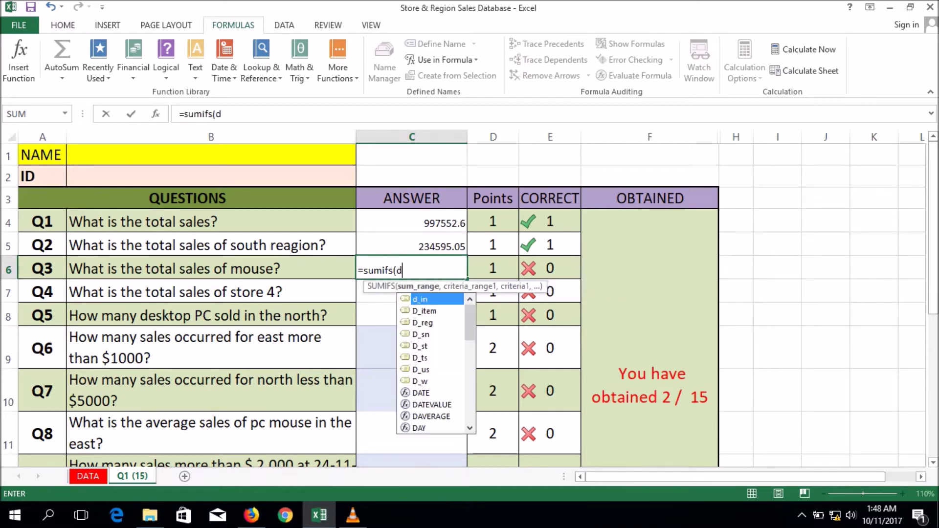
text(_ts,)
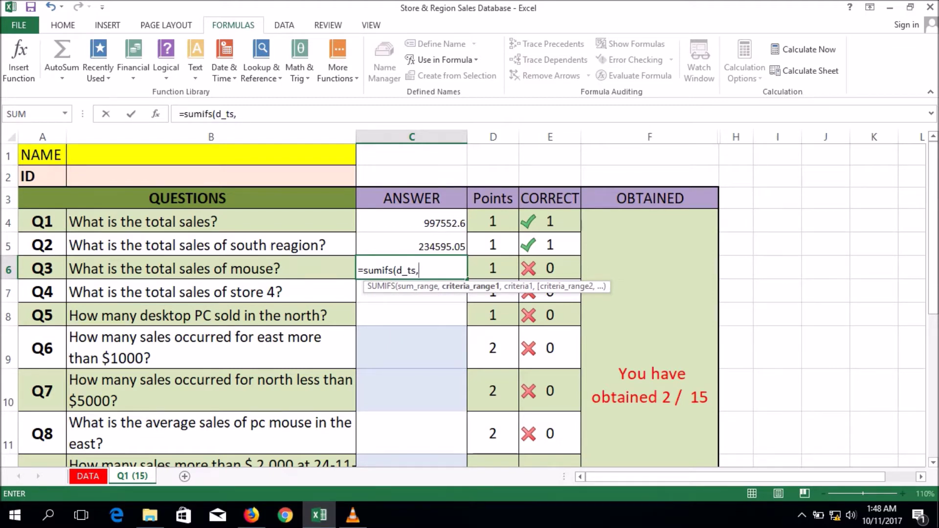
text(d-)
key(BackSpace)
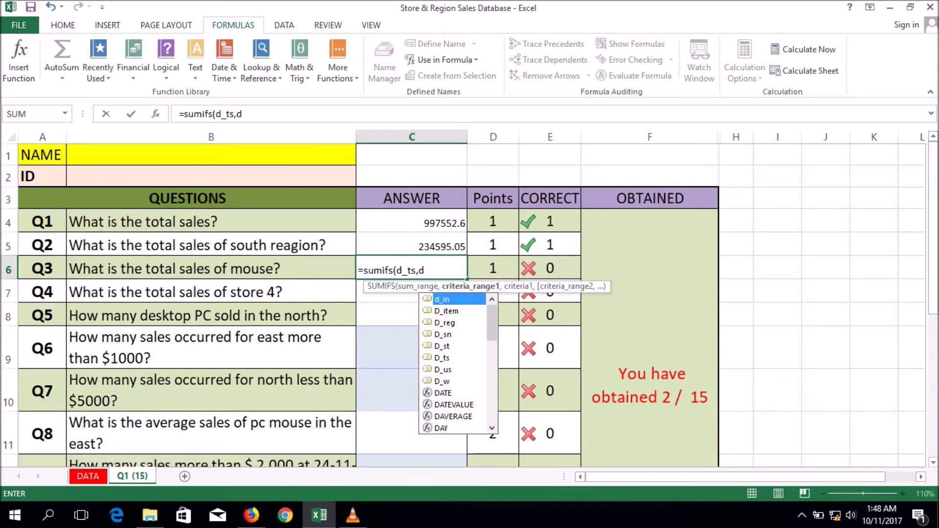
text(_)
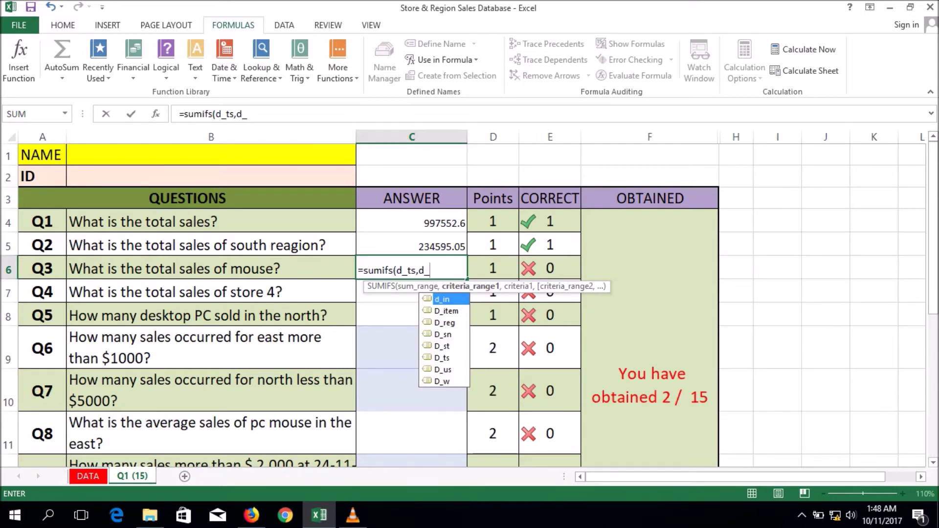
key(Down)
key(Tab)
text(,)
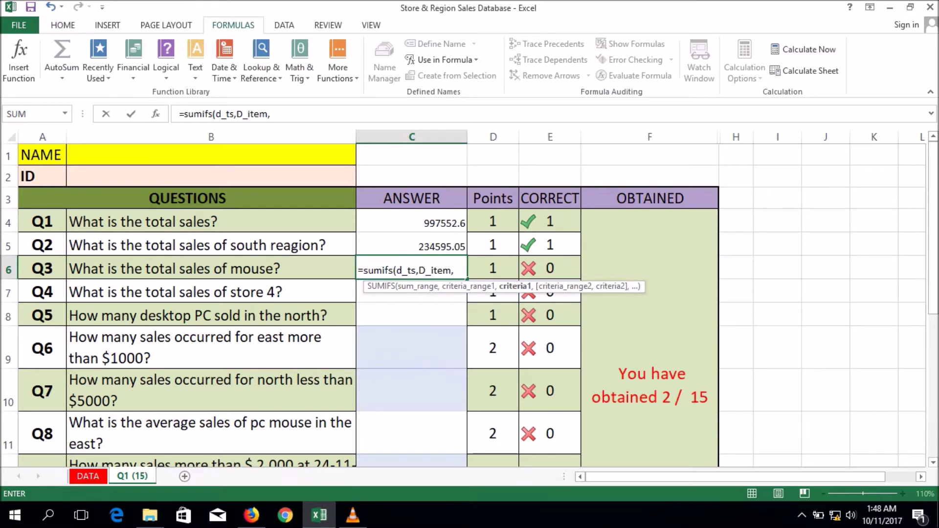
text("PC)
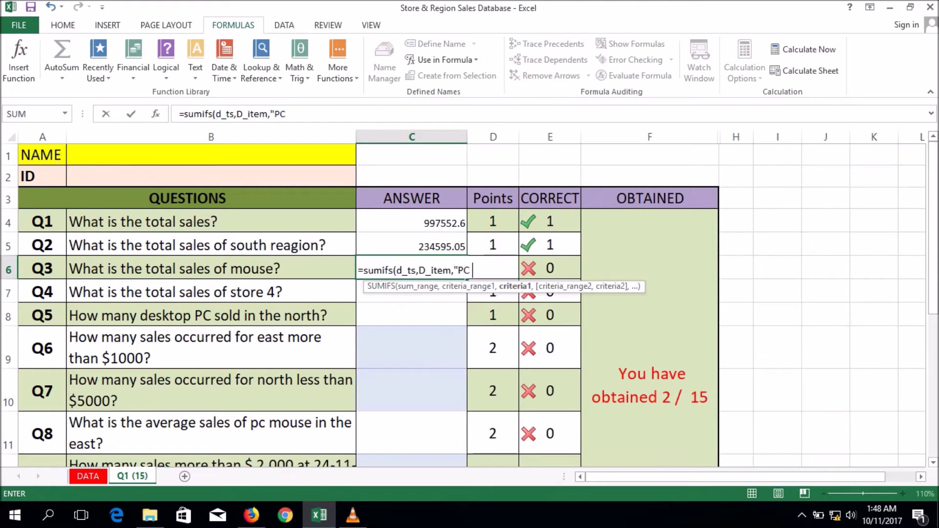
text( Moust)
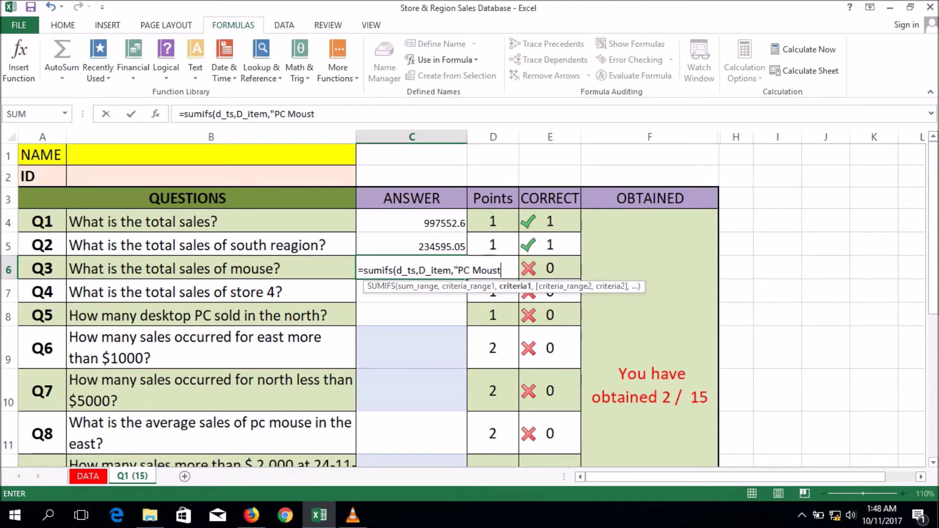
key(BackSpace)
text(e)
text(")
key(Return)
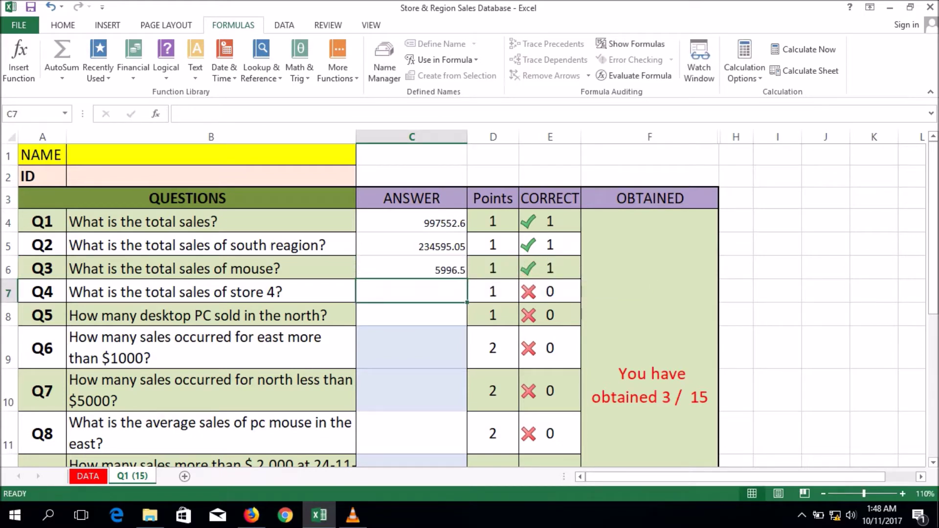
Answer Q4 on the total sales of store 4 by entering =SUMIFS(D_ts,D_st,"4") in cell C7
text(=)
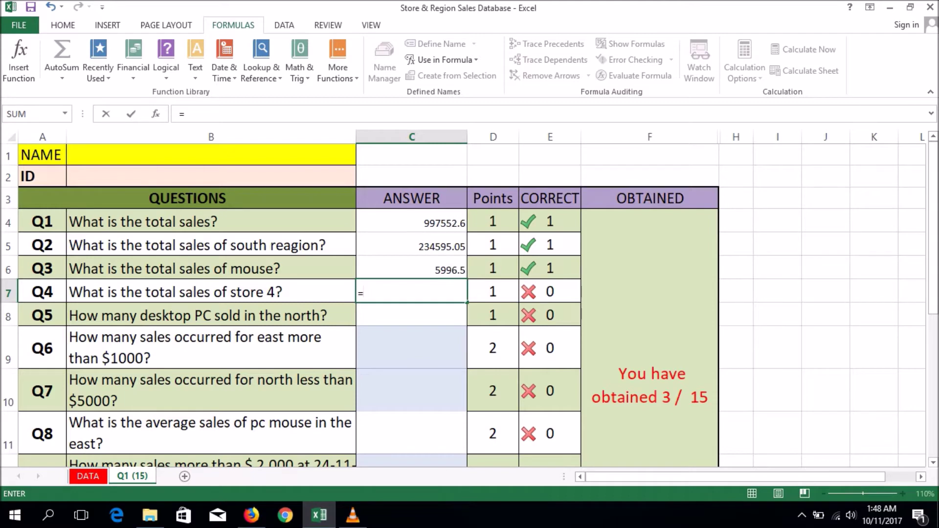
text(sumi)
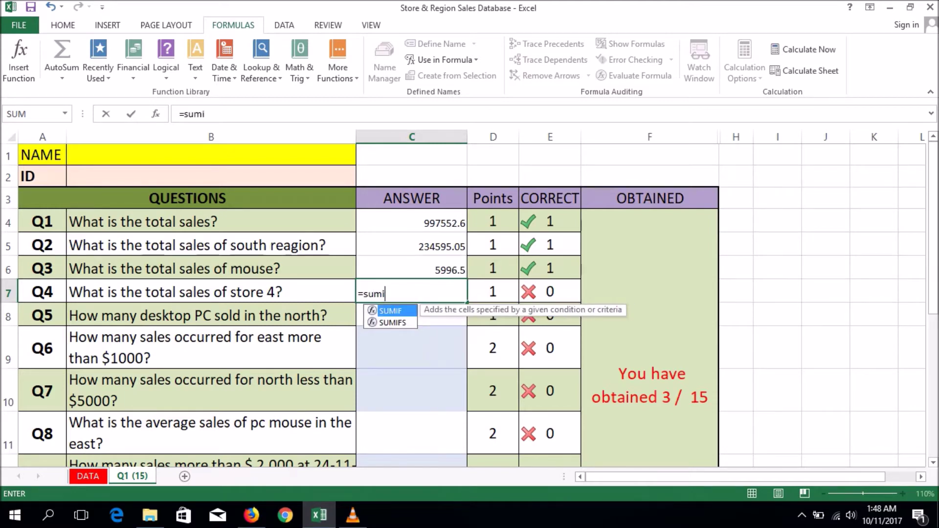
text(fs()
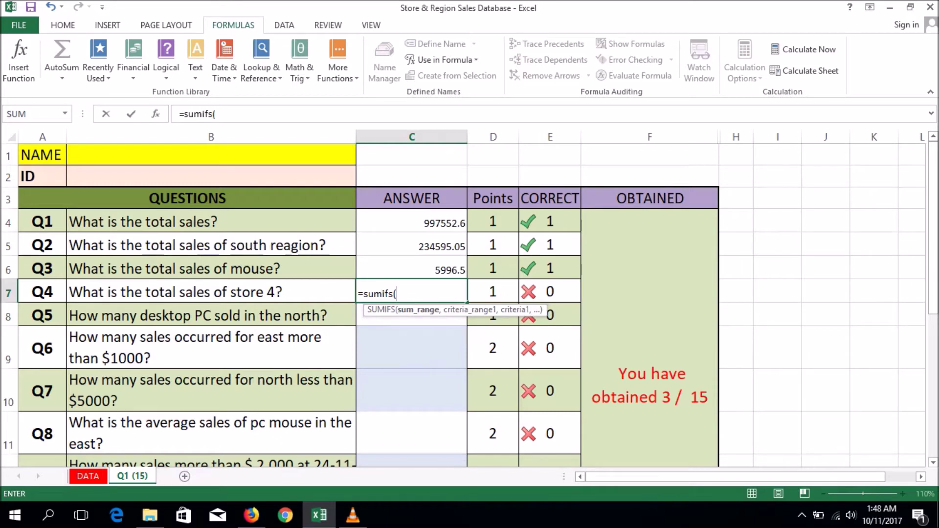
text(d)
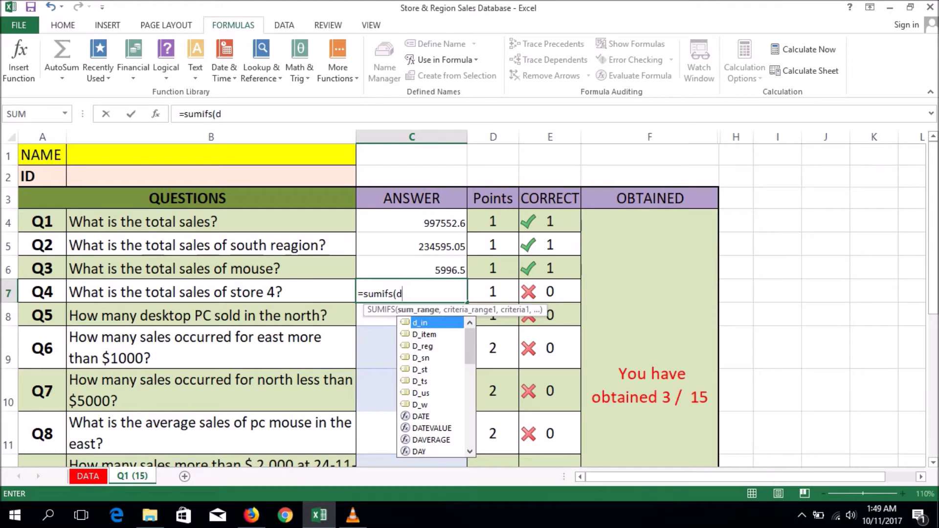
key(Down)
key(Down)
key(Down)
key(Down)
key(Down)
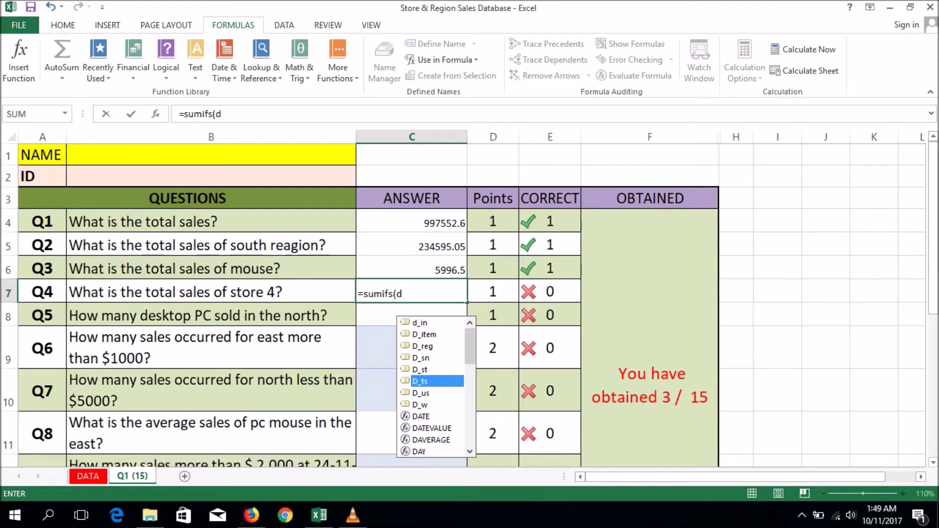
key(Tab)
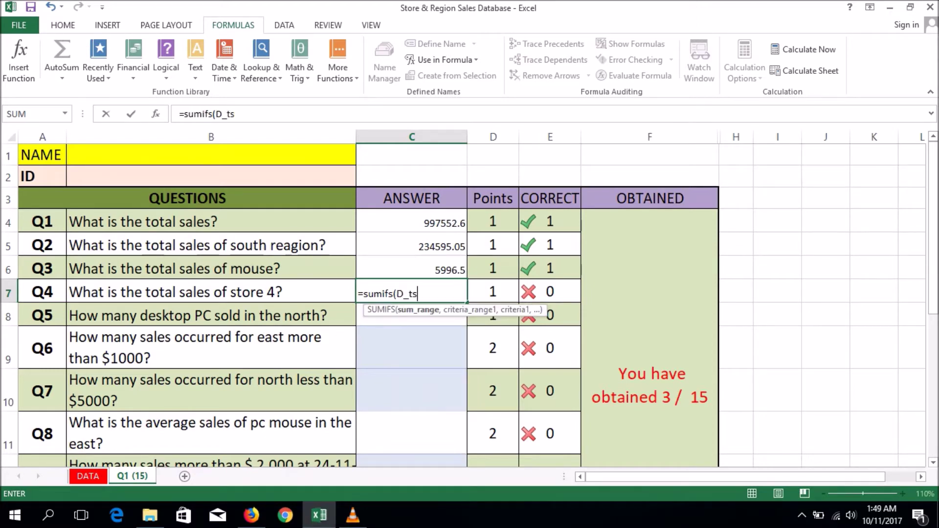
text(,)
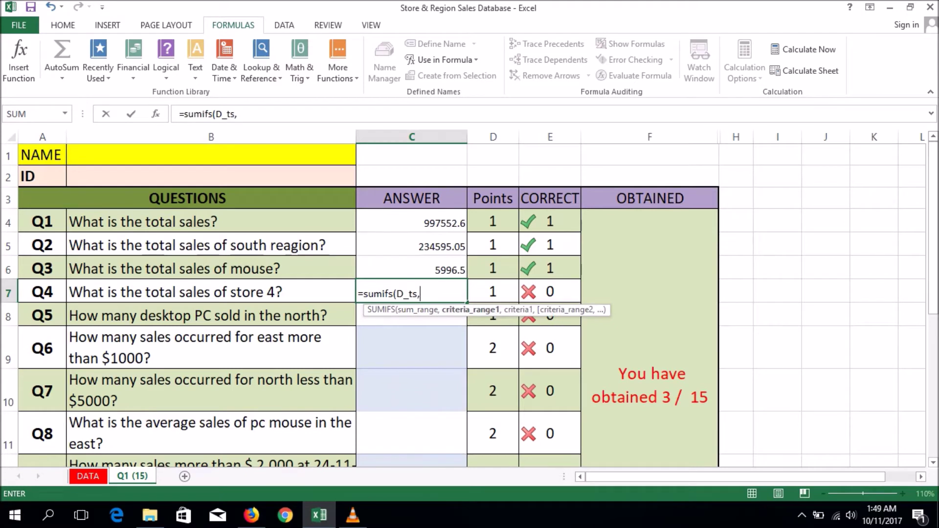
text(d)
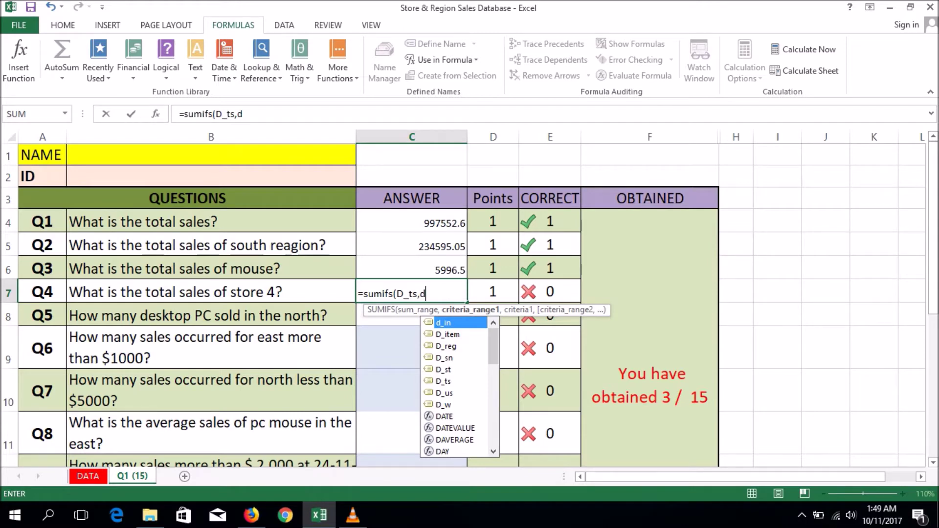
text(_st)
key(Tab)
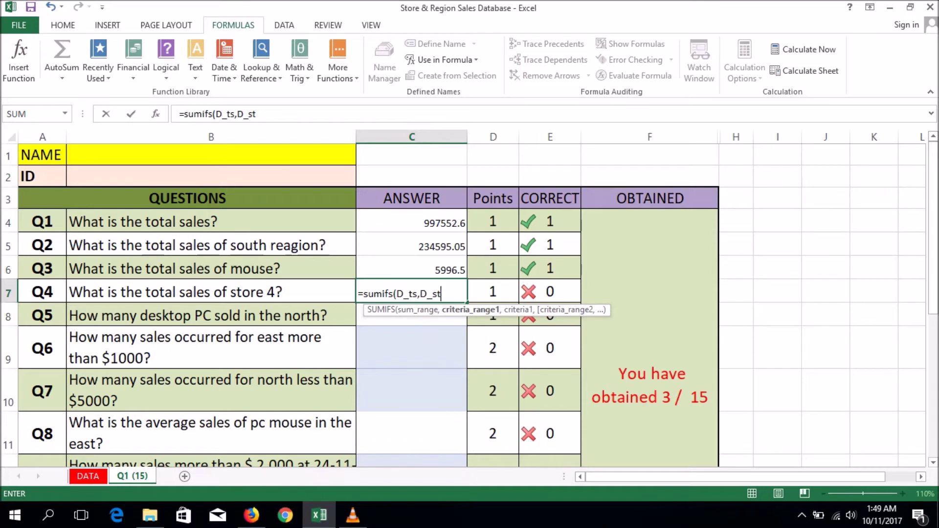
text(,")
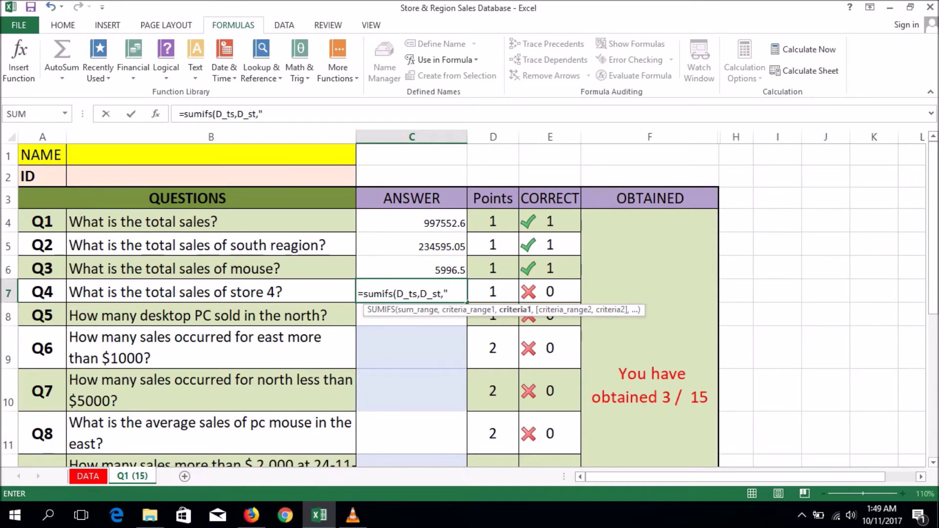
text(4"))
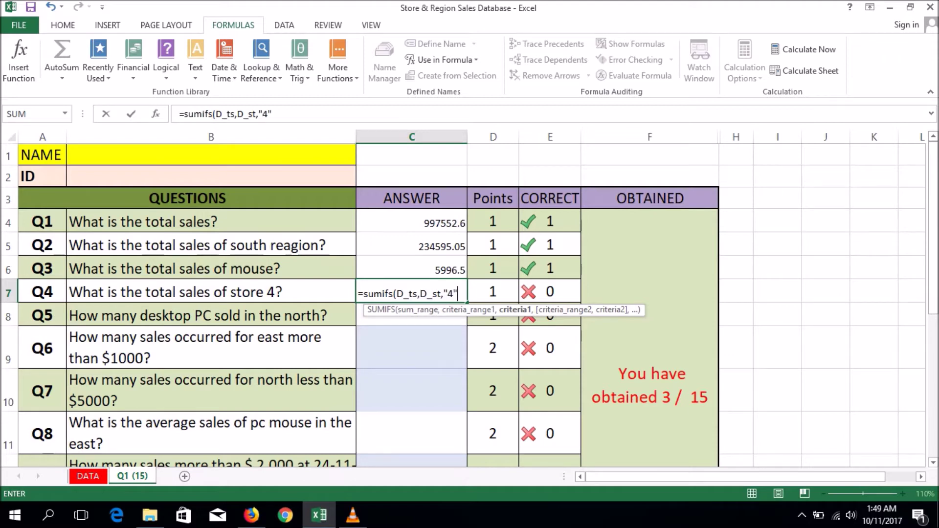
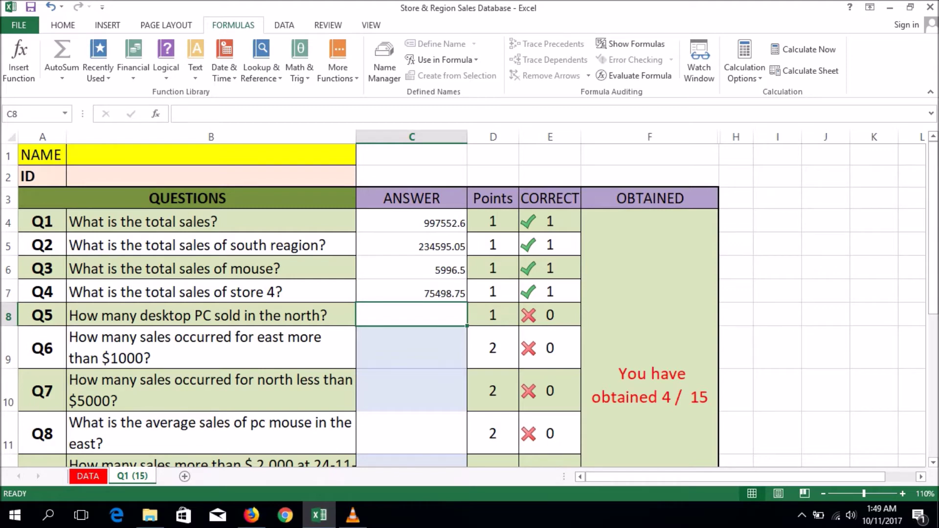
Start the Q5 answer in cell C8 with a SUMIFS formula that uses D_us as the sum range
text(=)
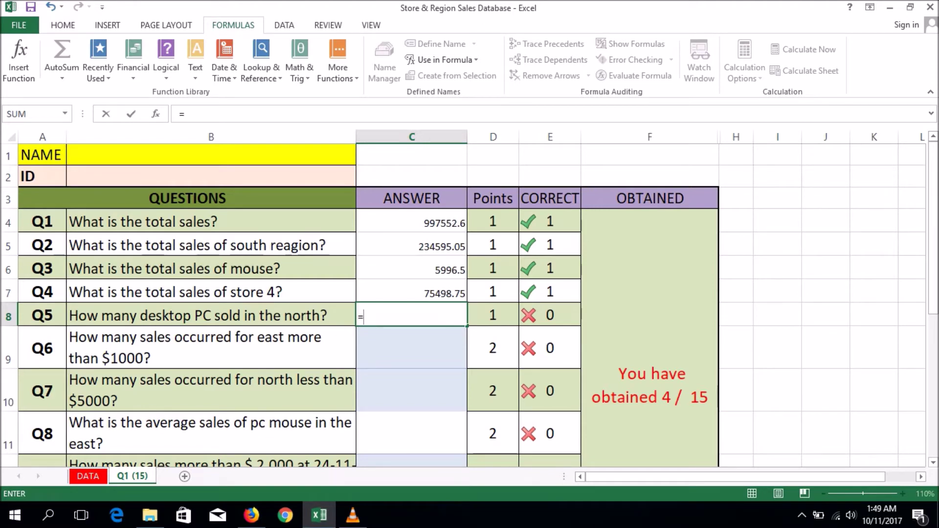
text(s)
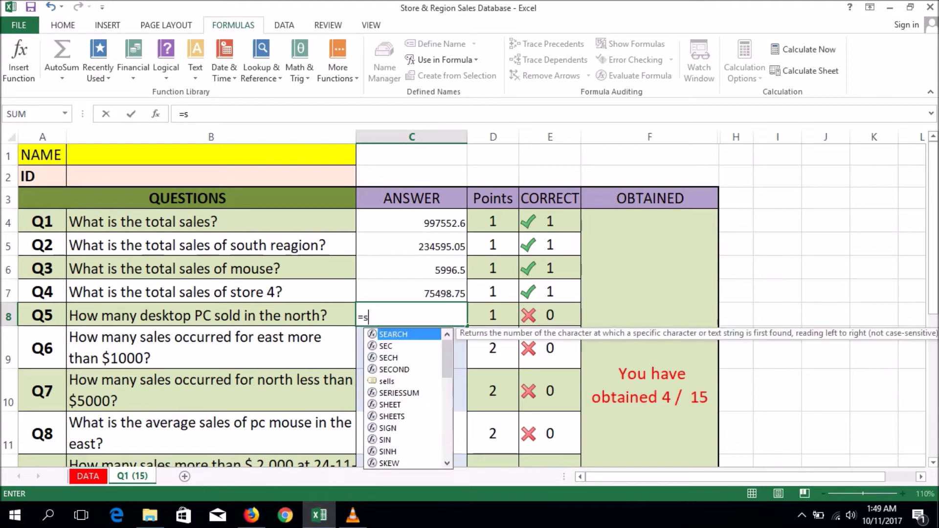
text(umifs)
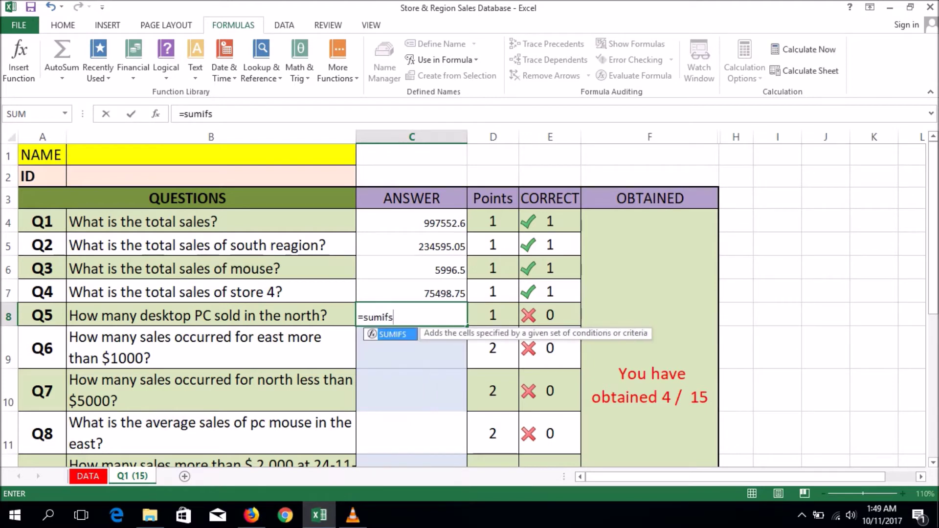
text(()
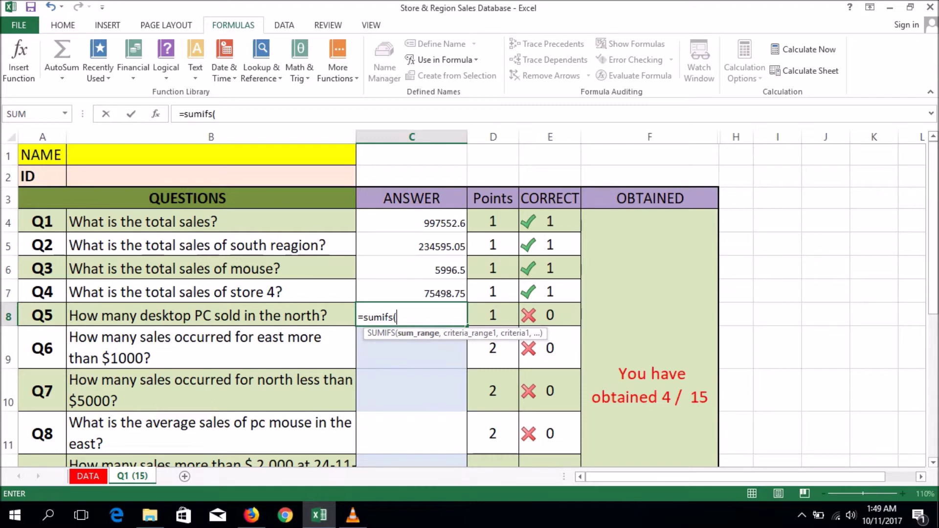
text(u)
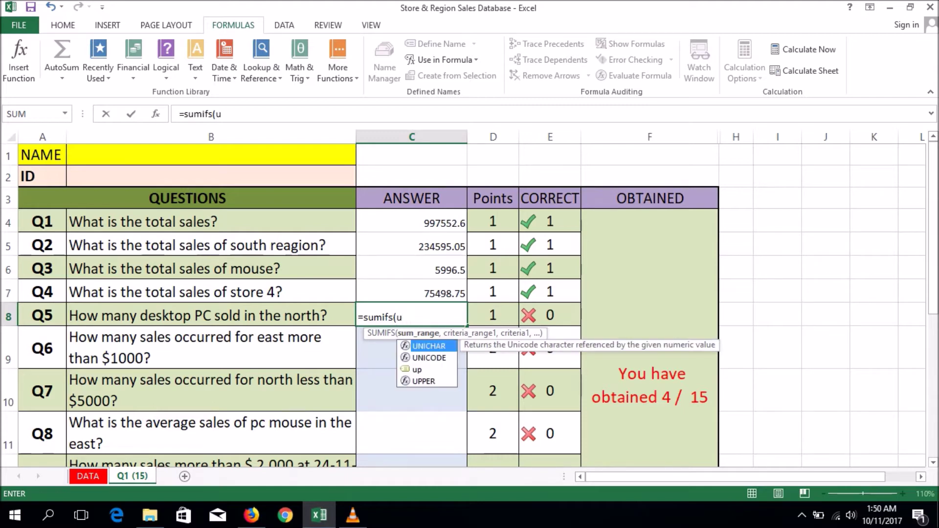
key(BackSpace)
text(d)
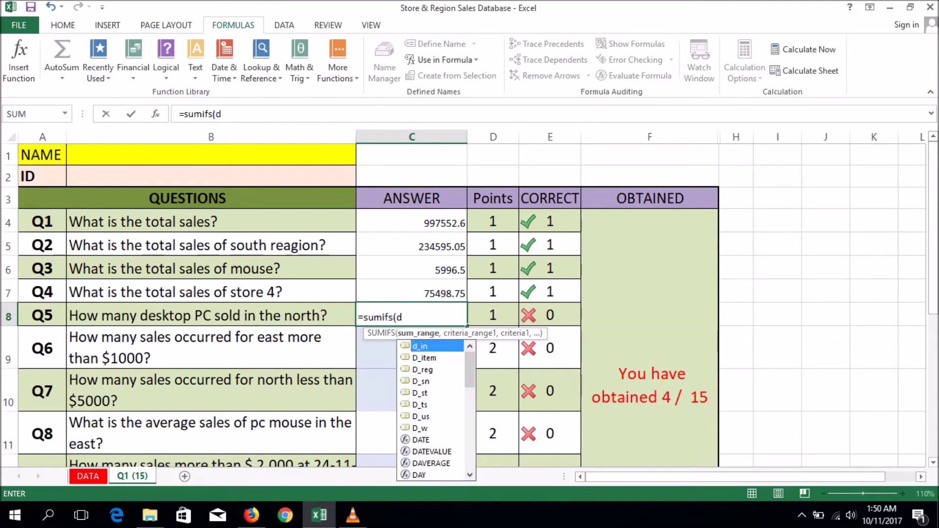
text(_)
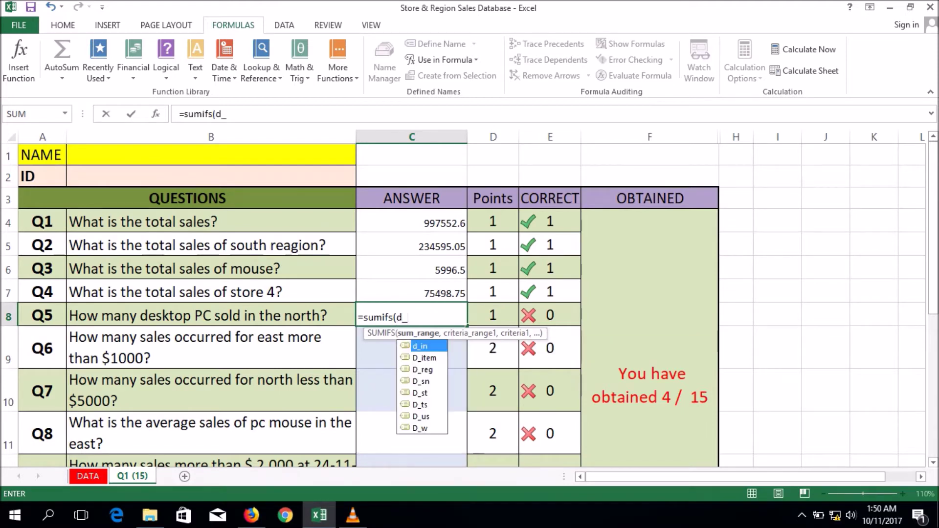
click(421, 416)
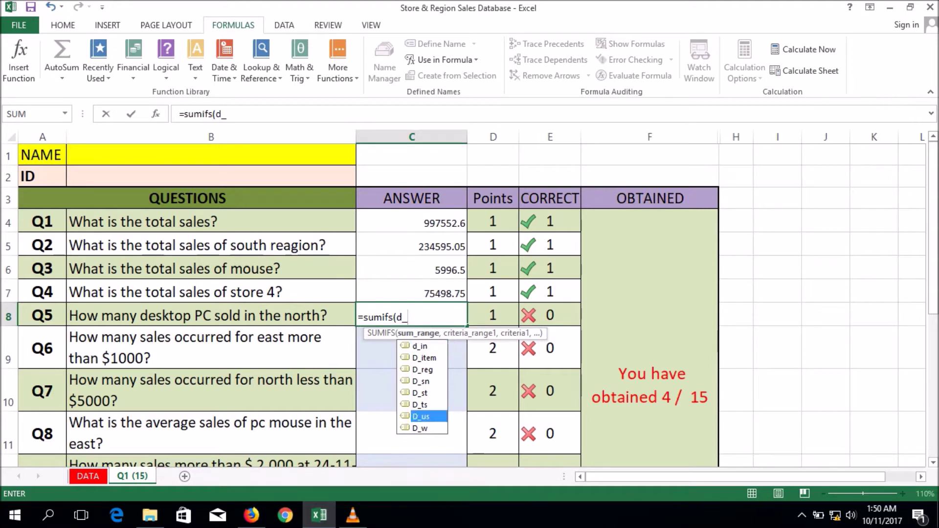
key(Tab)
text(,)
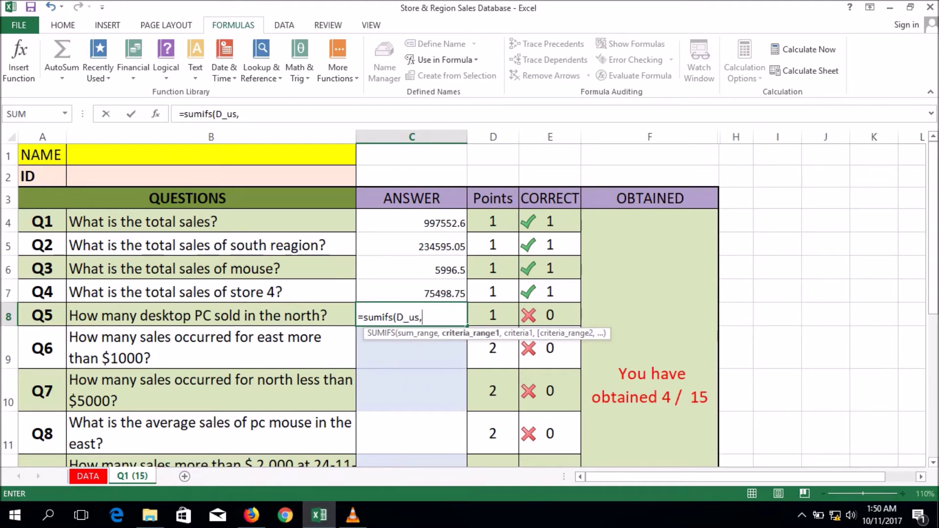
Add the named range D_reg with the criterion "North" as the first condition of the SUMIFS formula in C8
text(d)
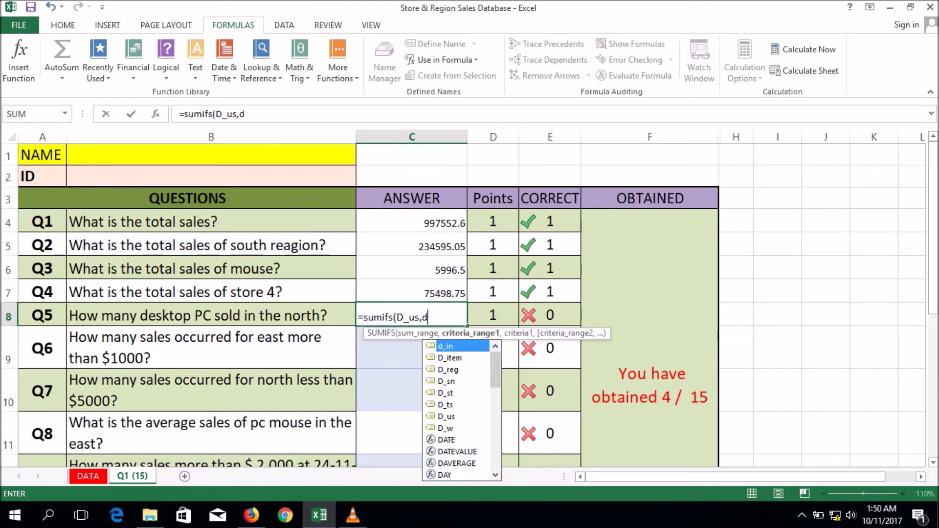
text(_)
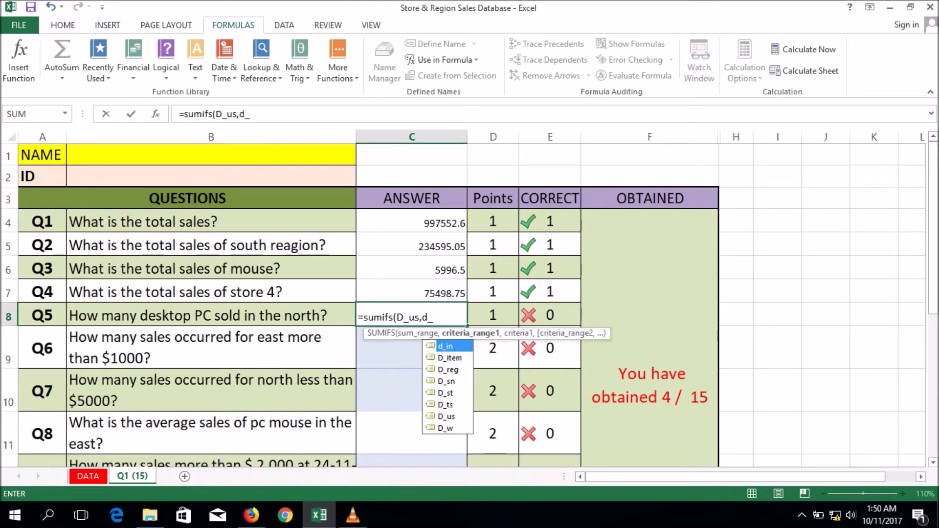
key(Down)
key(Down)
key(Tab)
text(,")
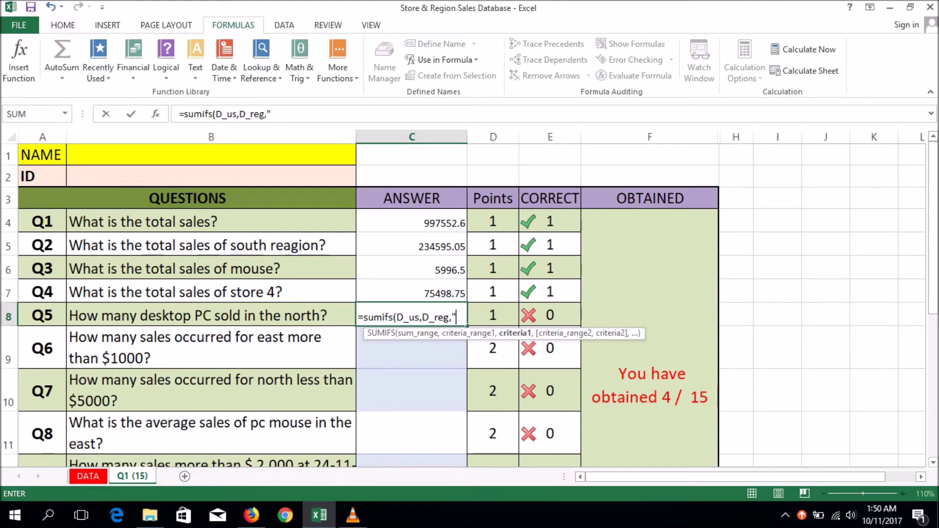
text(Nort)
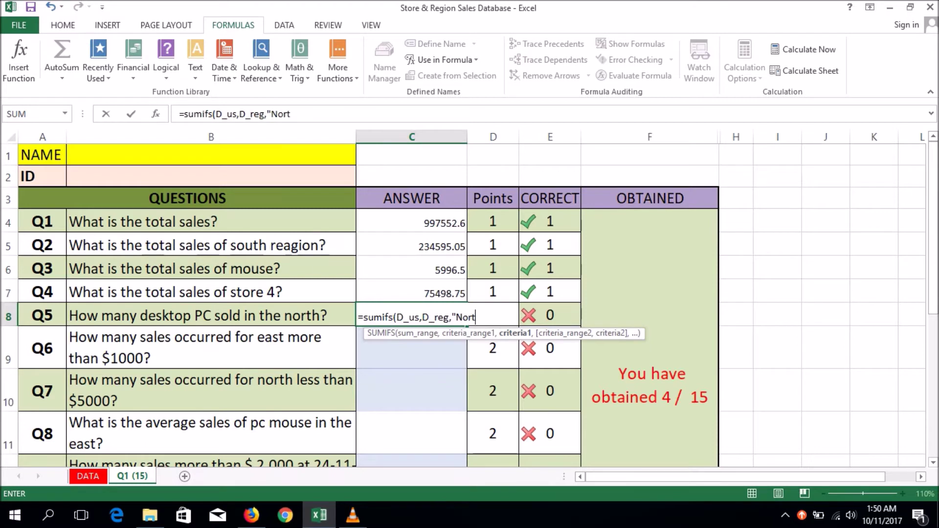
text(h",)
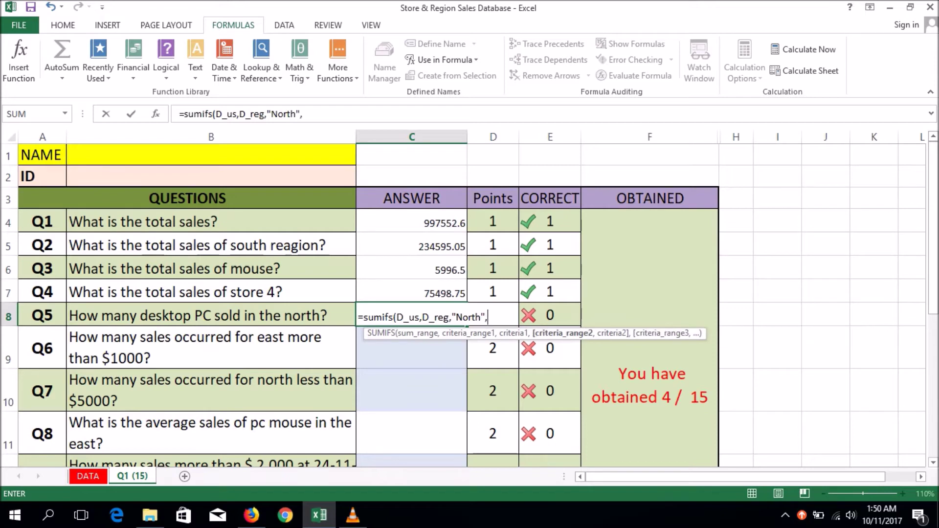
Complete the C8 formula with D_item and the criterion "Desktop CPU" as the second condition, and enter it
text(D_)
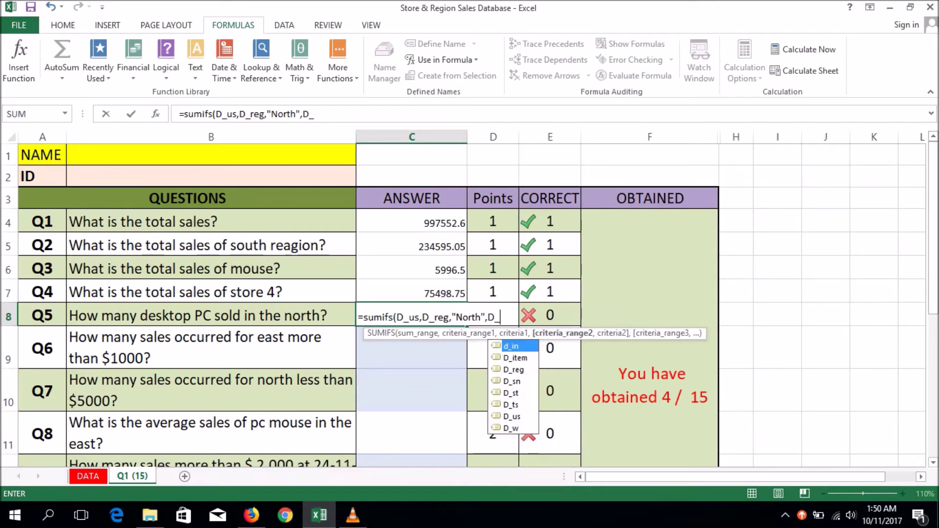
key(Down)
key(Tab)
text(,")
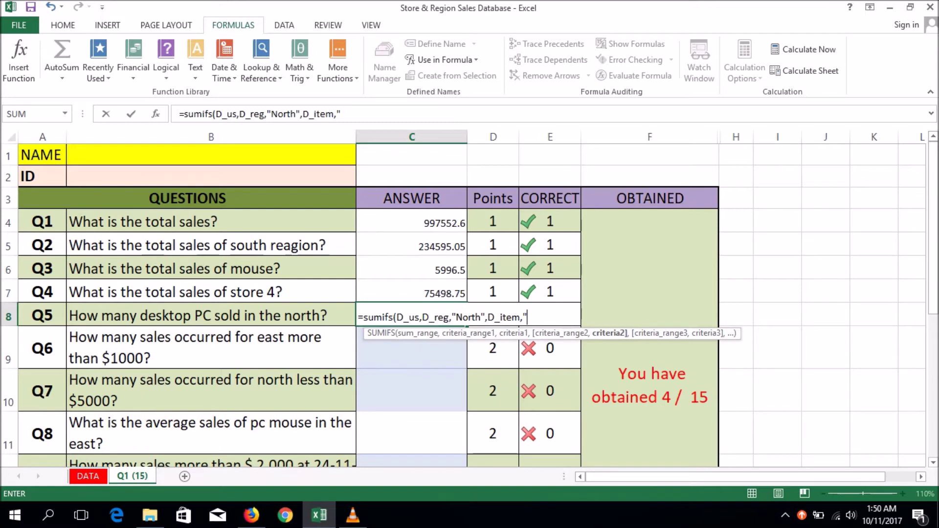
text(Desktop )
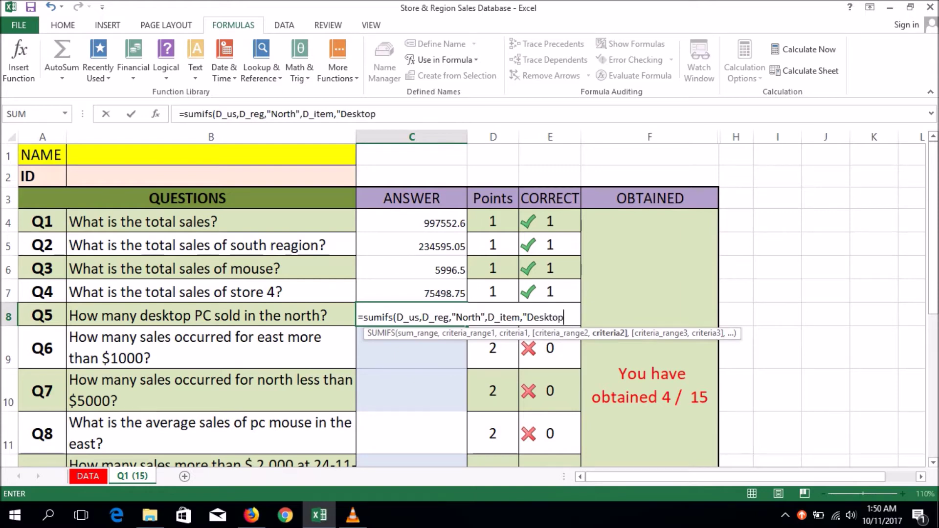
text(CPU)
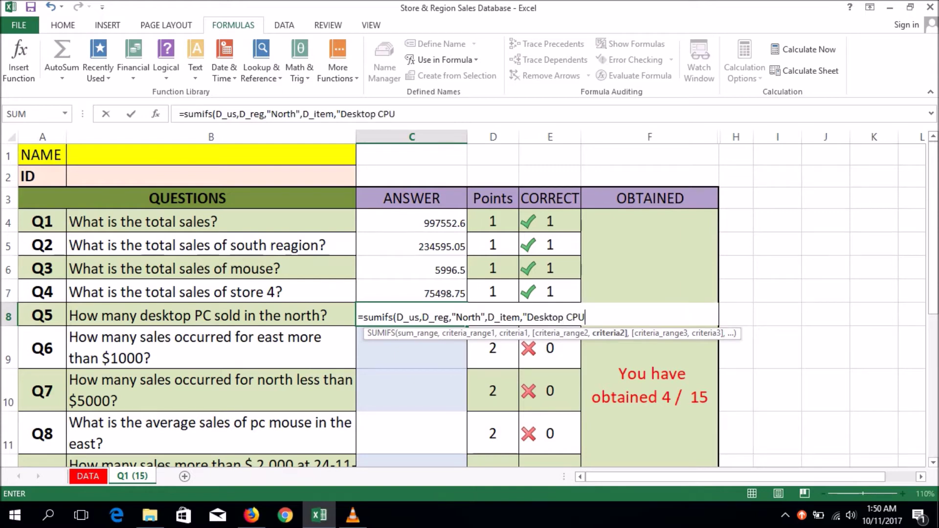
text("))
key(Return)
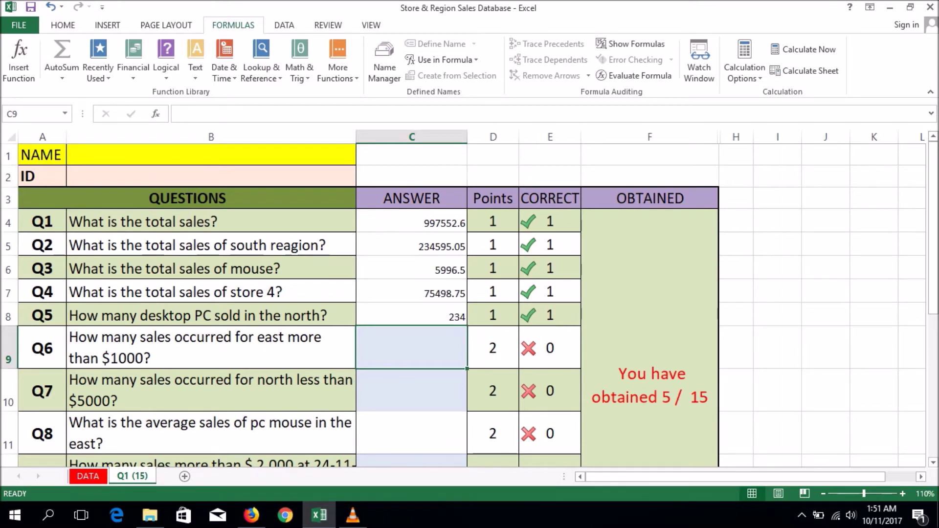
Start the Q6 answer in cell C9 with a COUNTIFS formula whose first condition is d_ts with ">1000"
text(=)
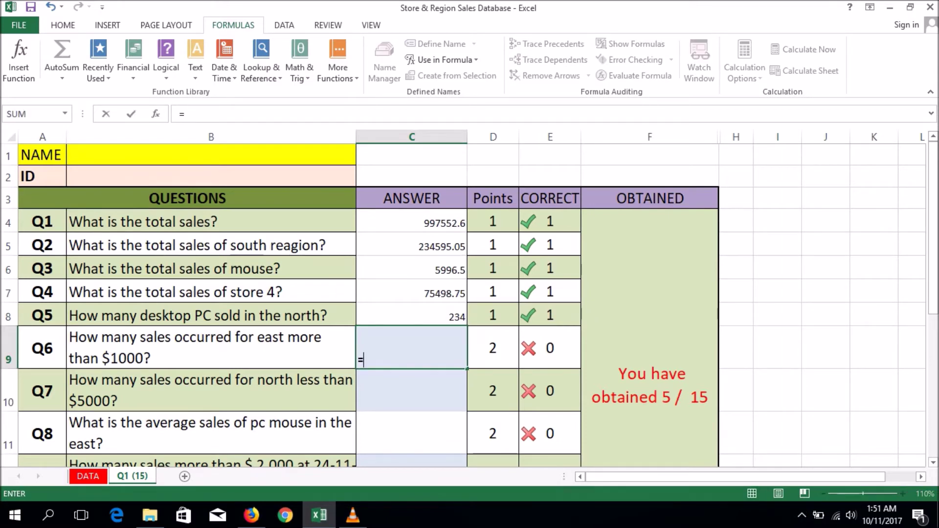
text(co)
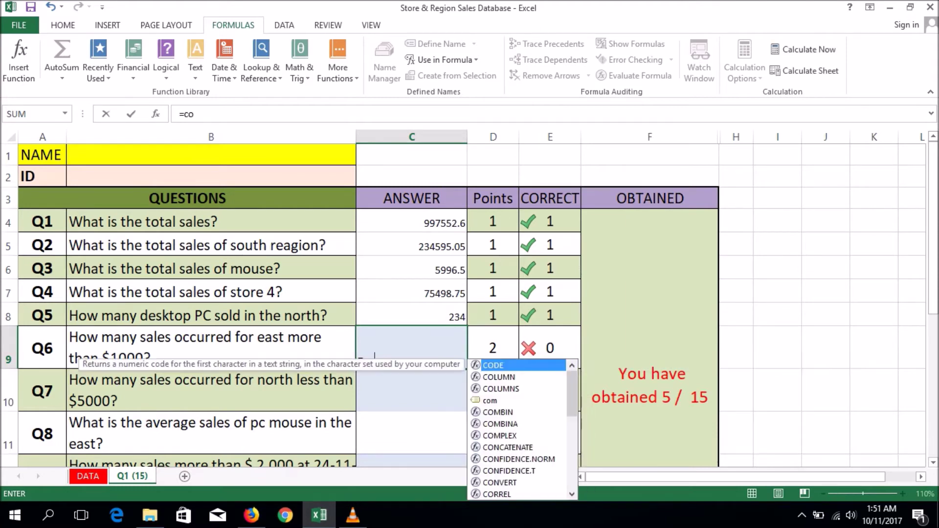
text(unts)
key(BackSpace)
text(ifs()
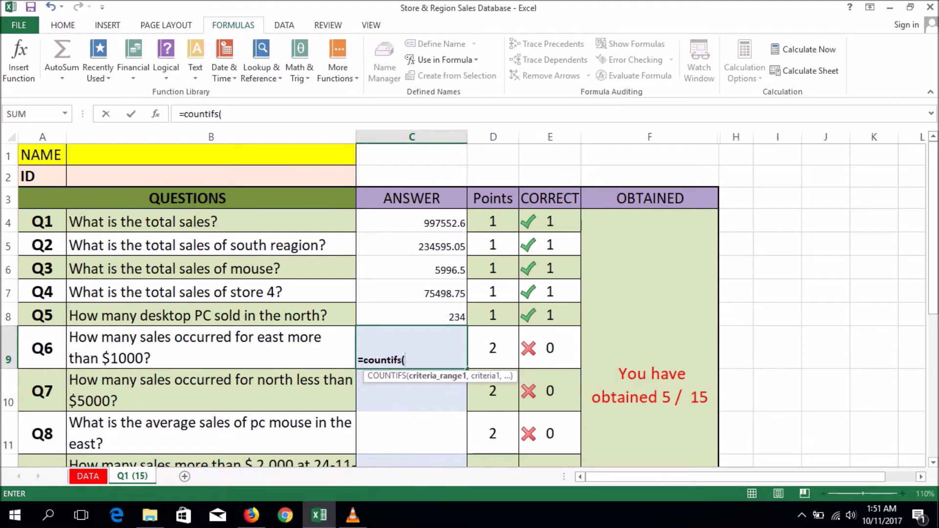
text(d_ts)
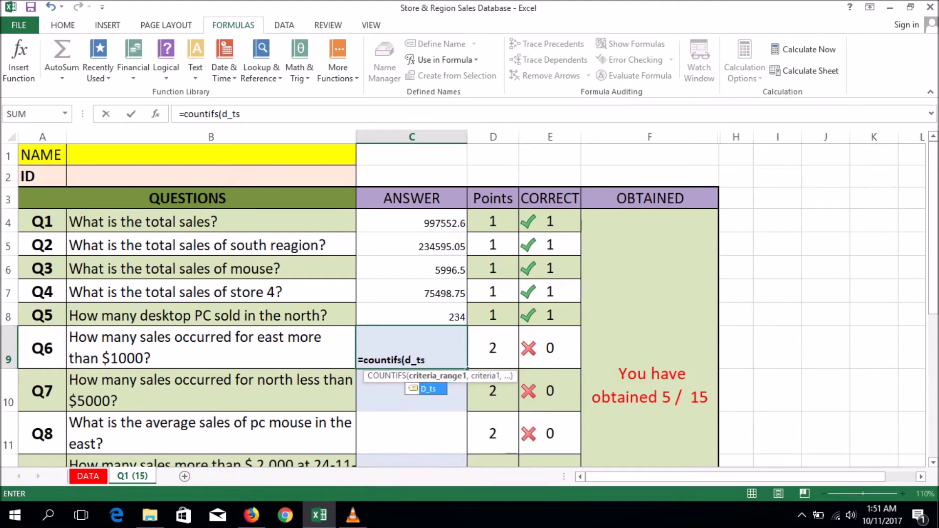
text(,)
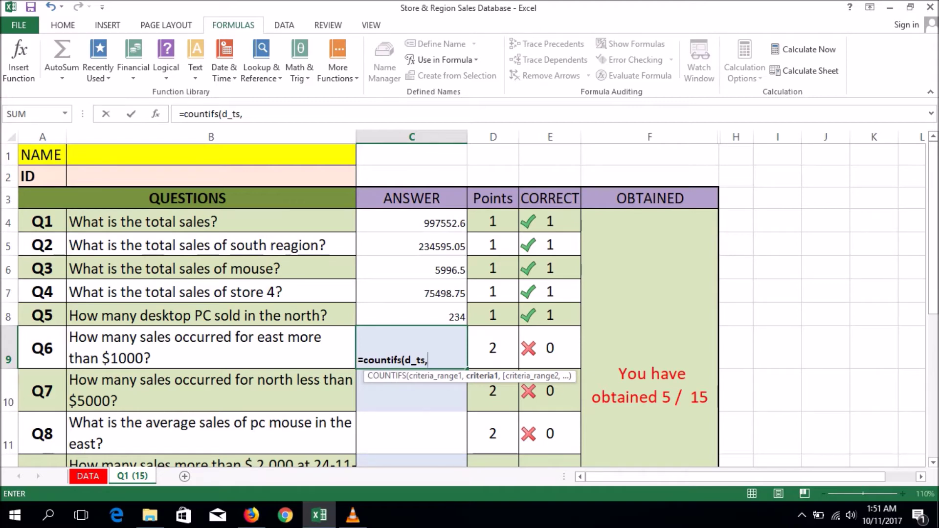
text(">100")
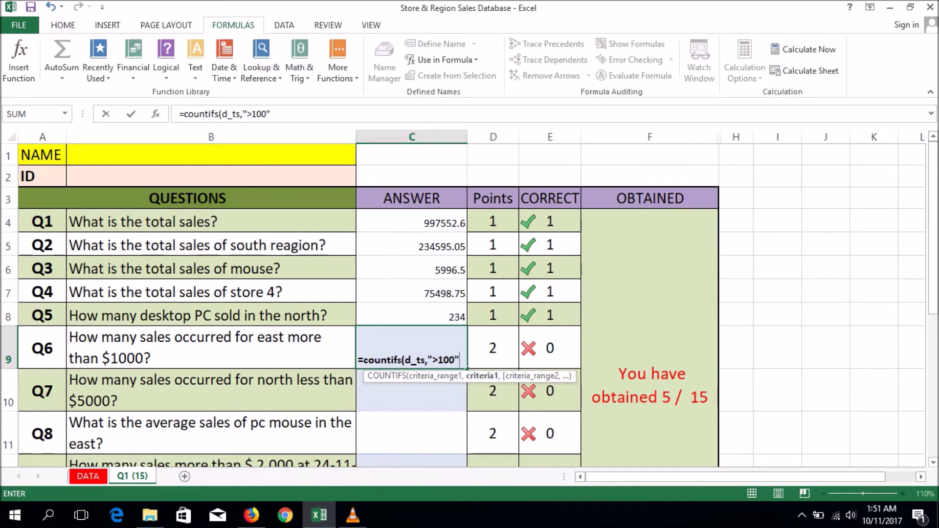
key(BackSpace)
text(0",)
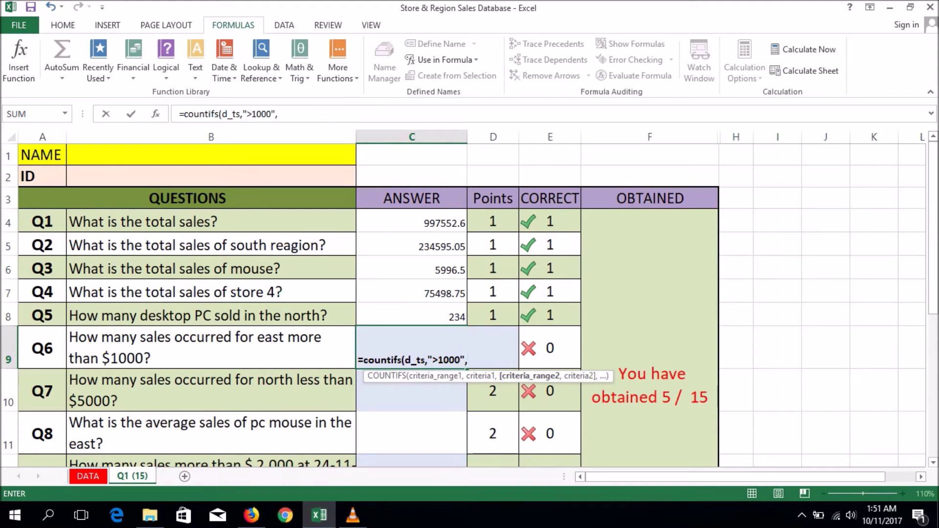
Complete the COUNTIFS formula in C9 with D_reg and the criterion "East" as the second condition, and enter it
text(d_)
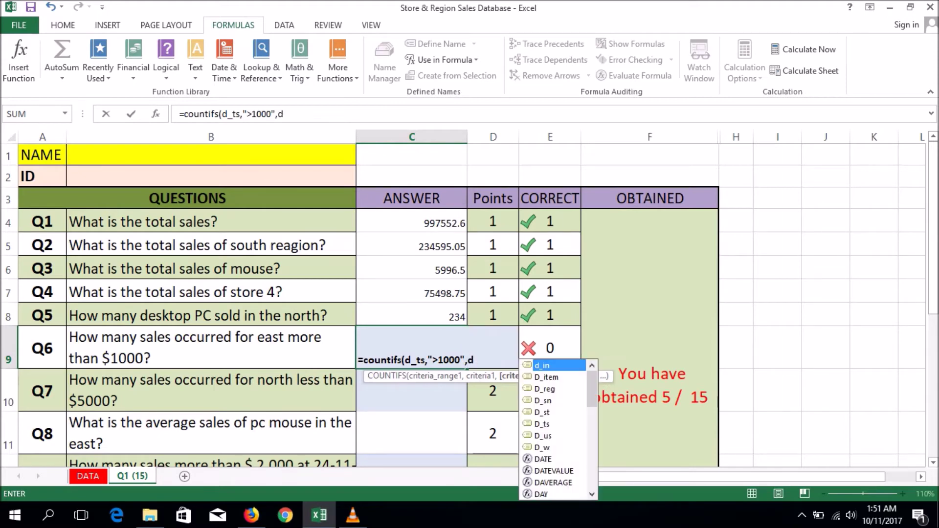
key(Down)
key(Down)
key(Tab)
text(,")
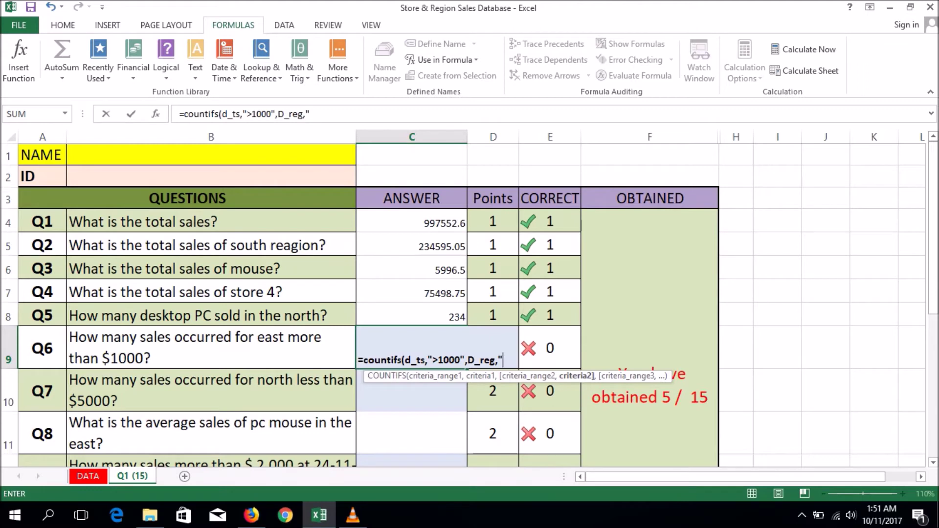
text(East")
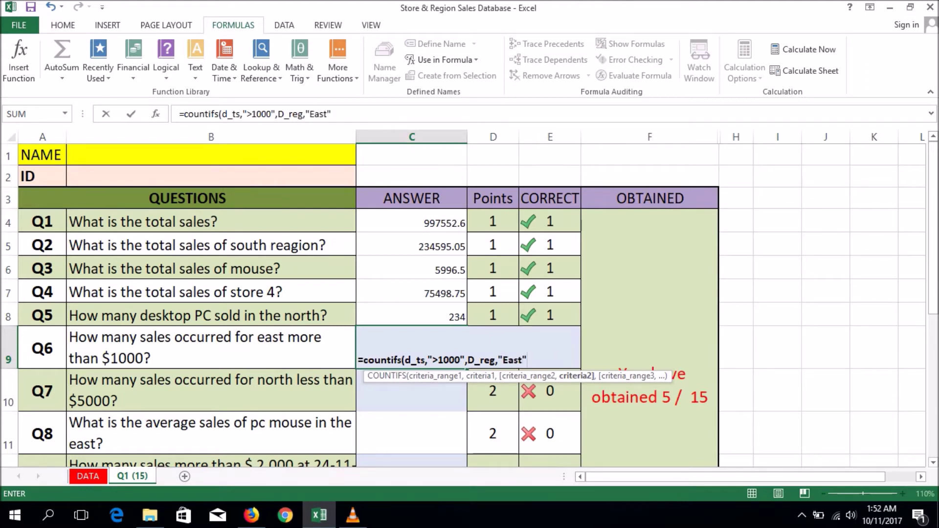
text())
key(Return)
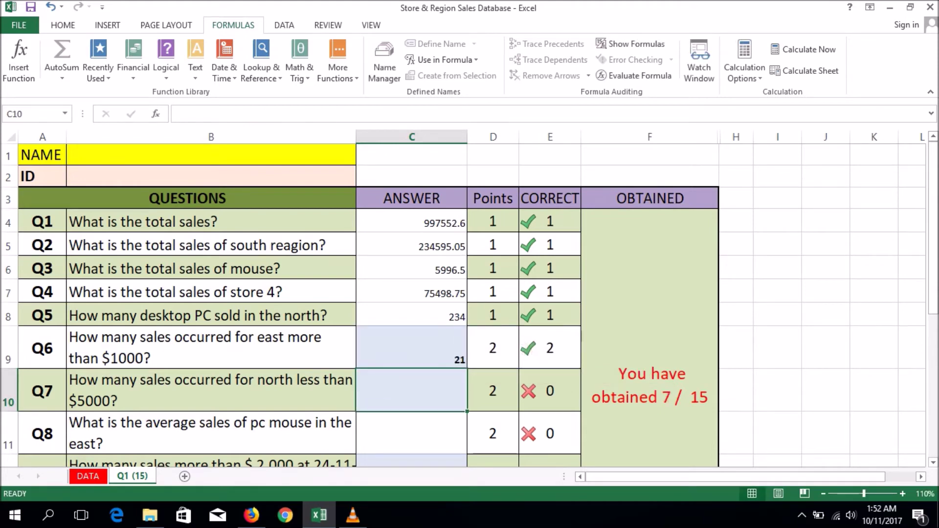
Start the Q7 answer in cell C10 with a COUNTIFS formula whose first condition is D_ts with "<5000"
scroll(470, 304, down, 2)
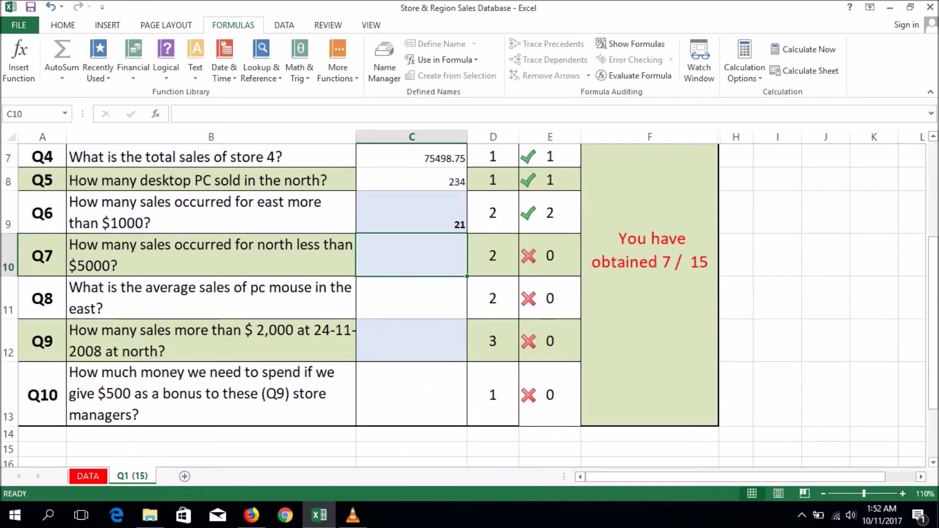
text(=)
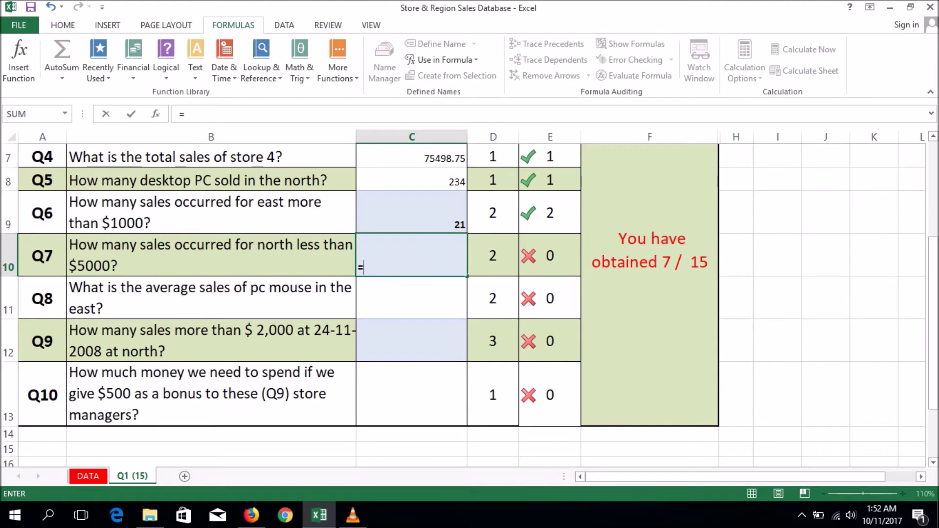
text(cou)
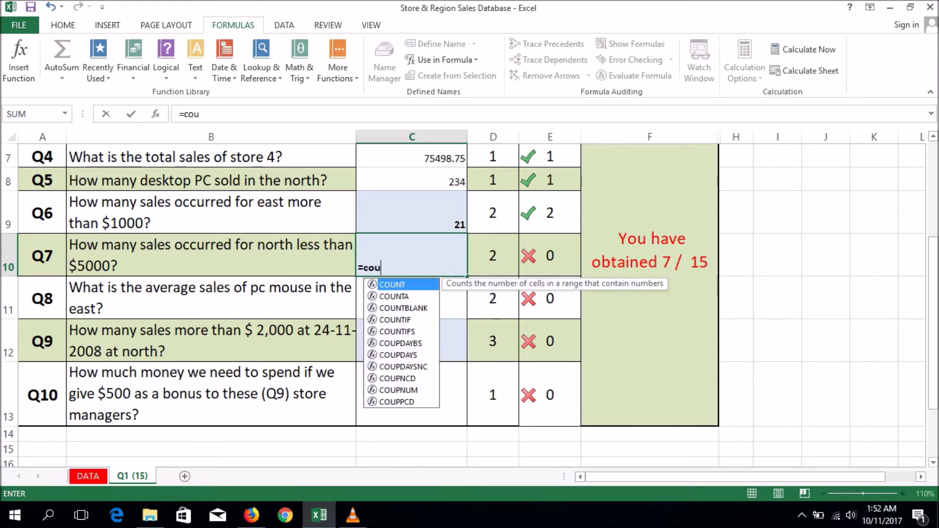
text(ntifs)
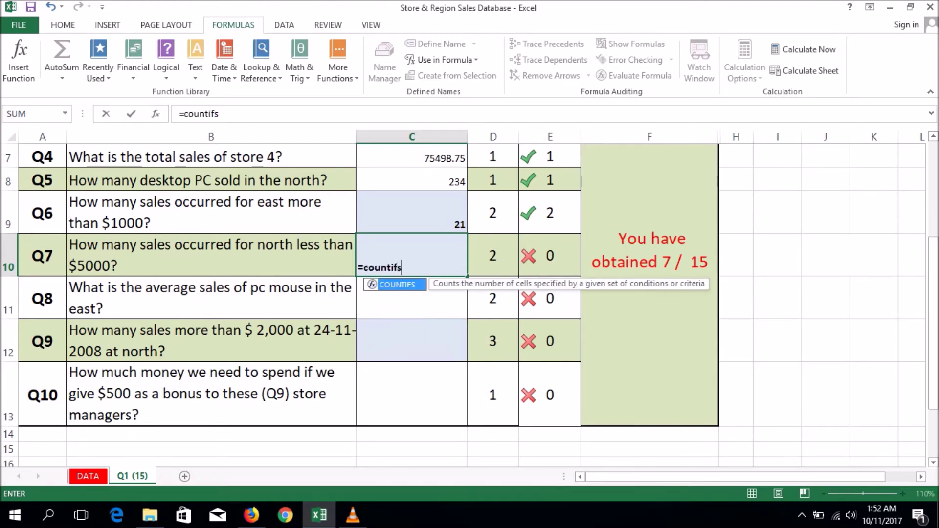
text(()
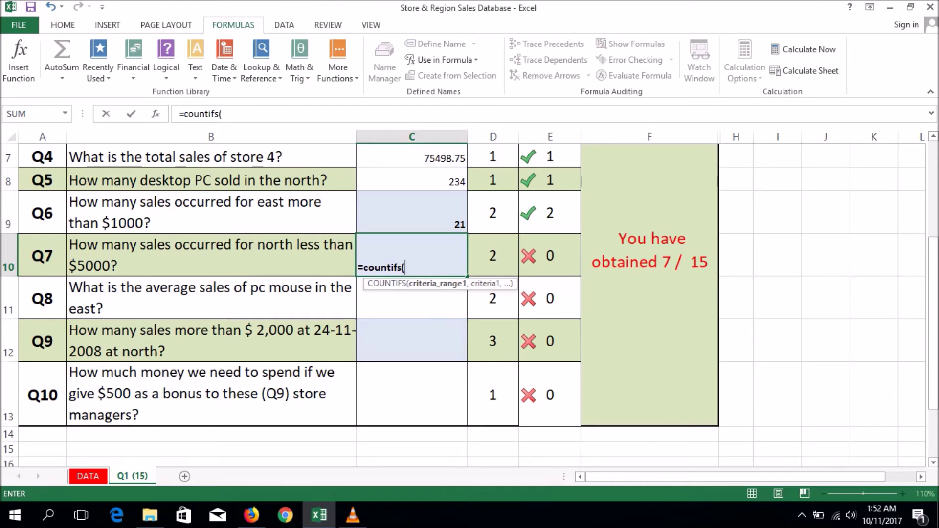
text(d)
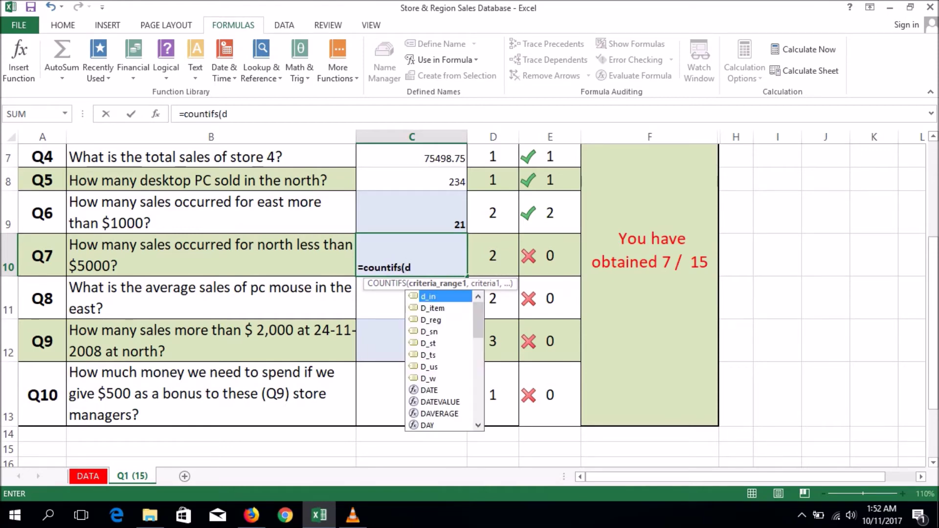
text(_t)
key(Tab)
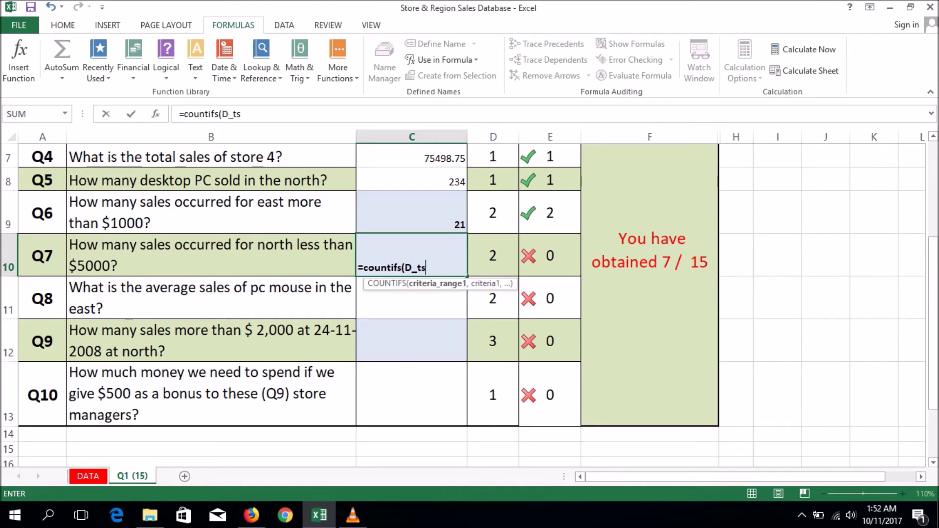
text(,")
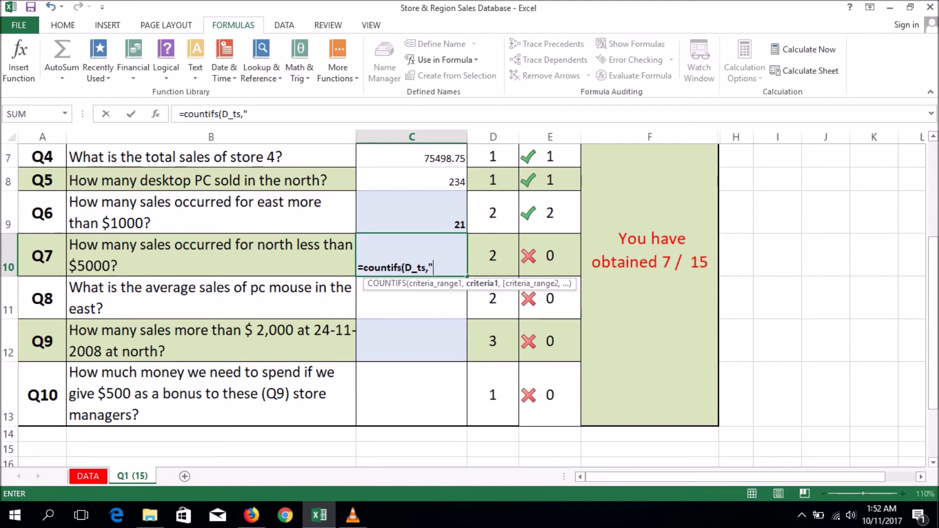
text(<5000")
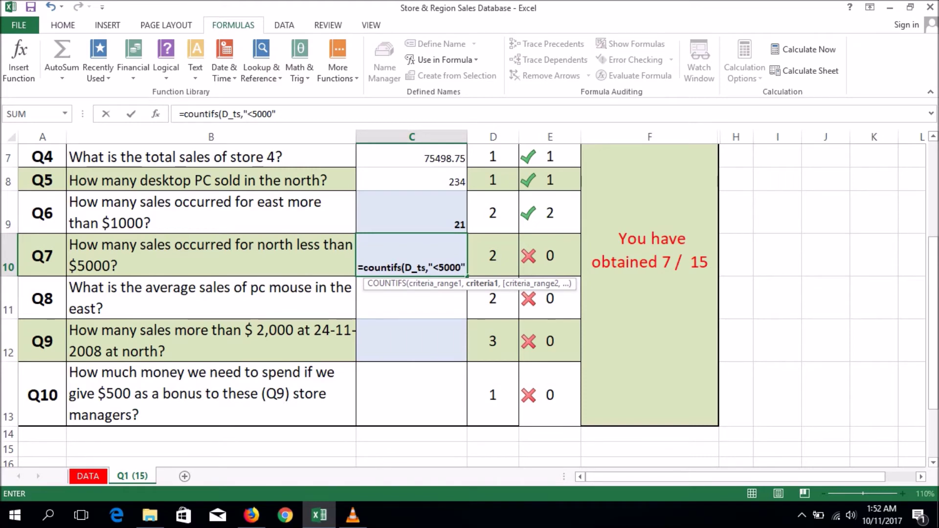
Complete the COUNTIFS formula in C10 with D_reg and the criterion "North" as the second condition, and enter it
text(,)
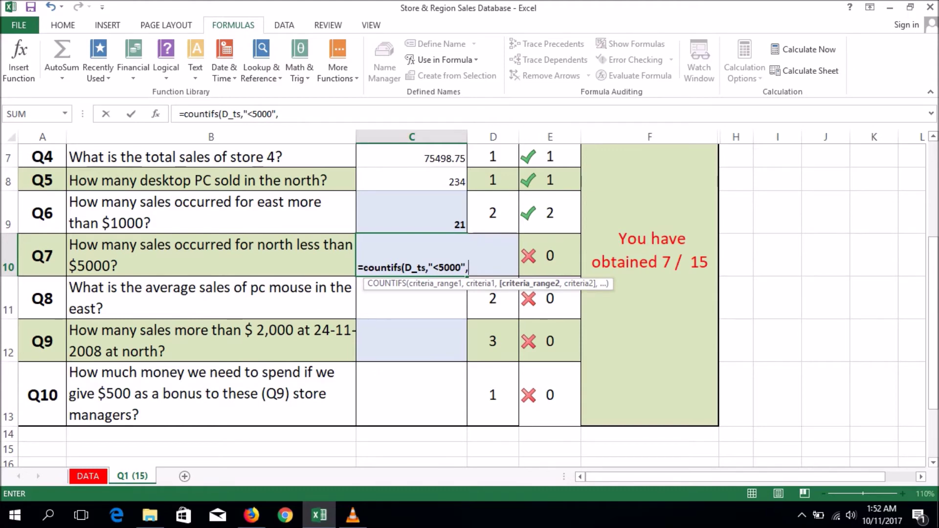
text(d)
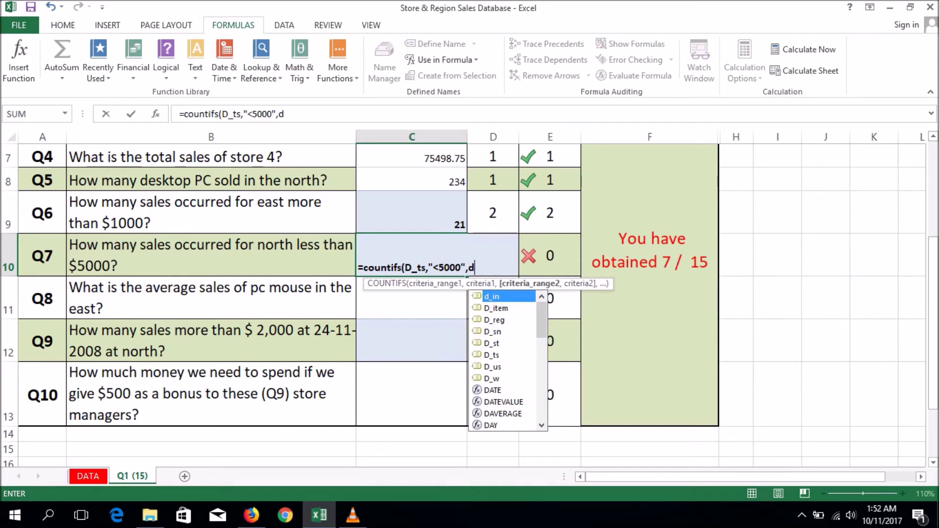
key(Down)
key(Down)
key(Tab)
text(,")
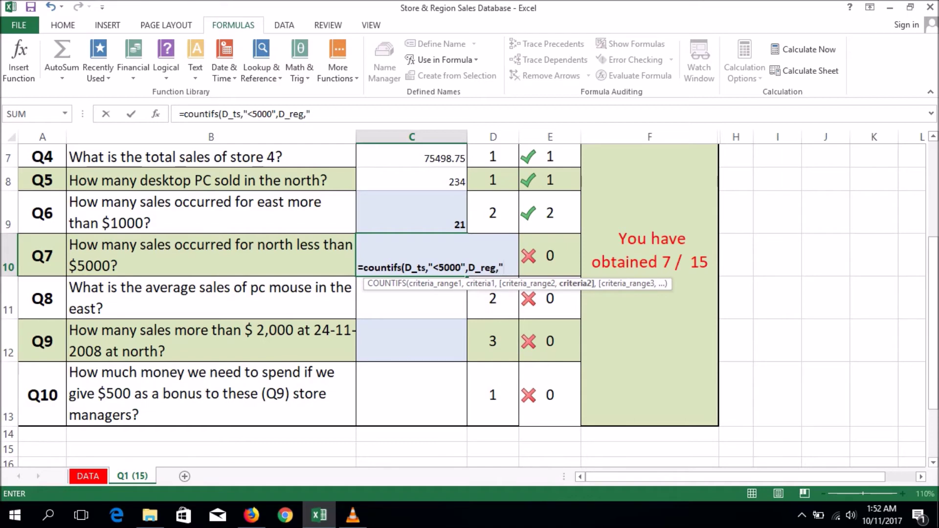
text(No)
text(rt)
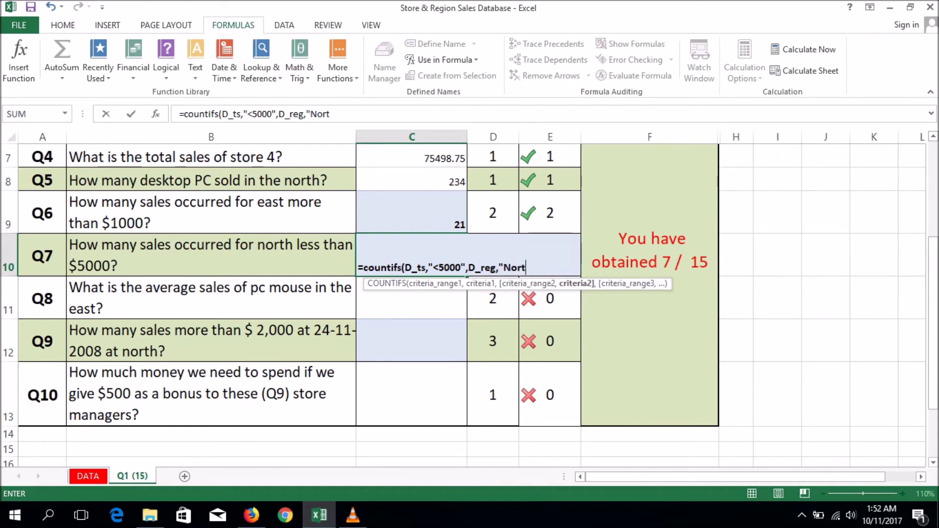
text(h"))
key(Return)
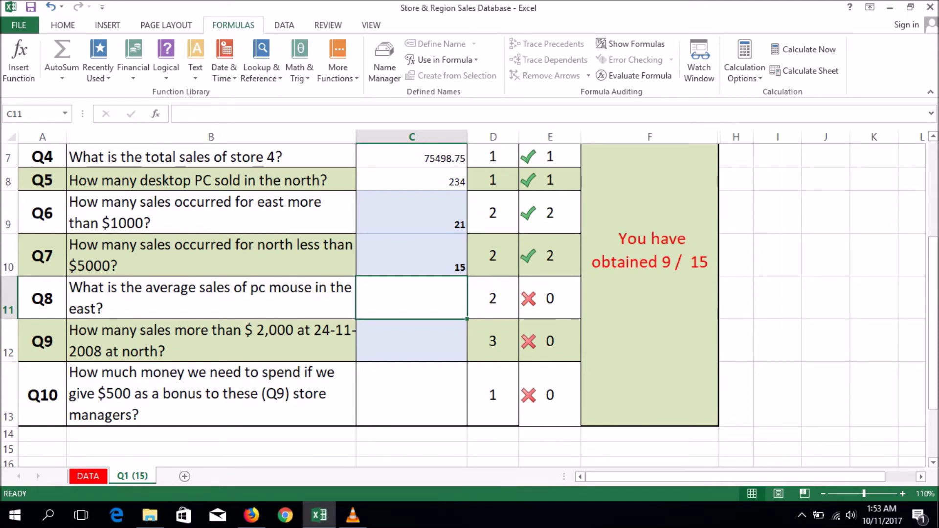
Start the Q8 answer in cell C11 with an AVERAGEIFS formula that uses D_ts as the average range
text(=)
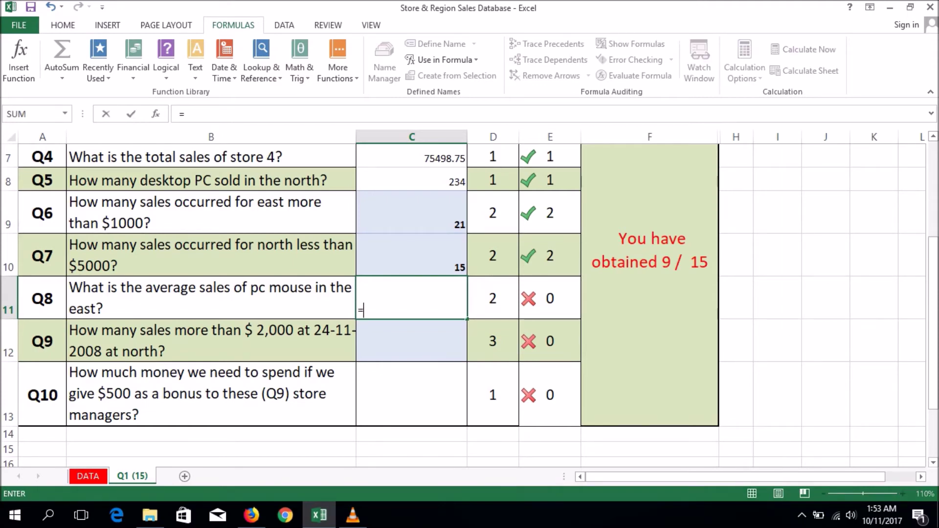
text(averageif)
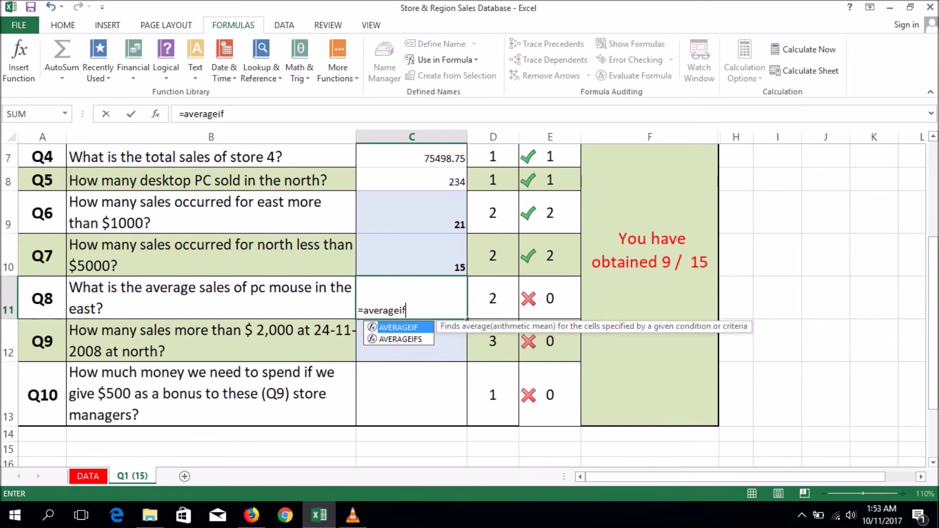
text(s()
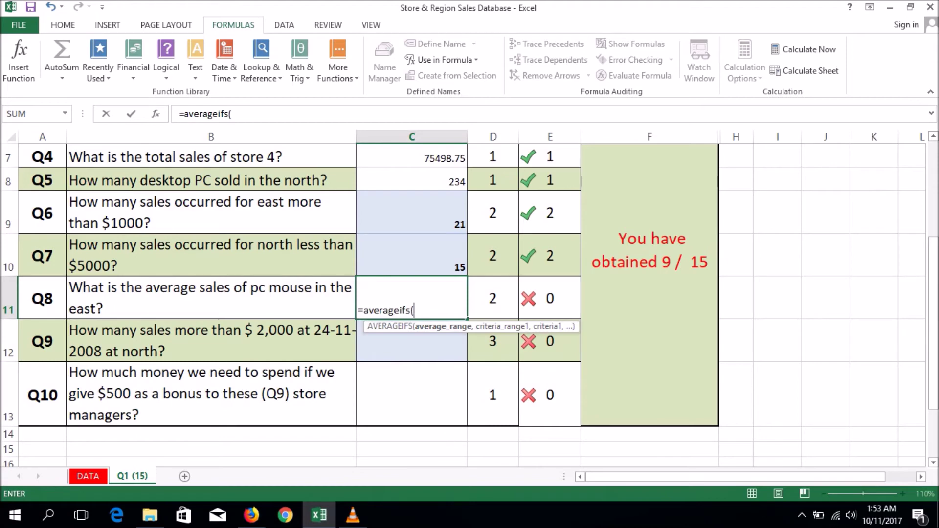
text(d_)
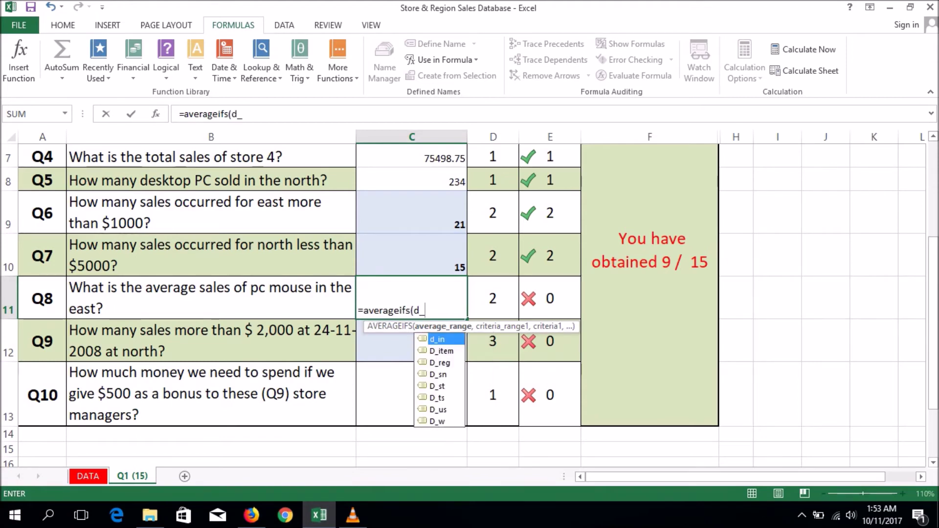
key(Down)
key(Down)
key(Down)
key(Down)
key(Down)
key(Tab)
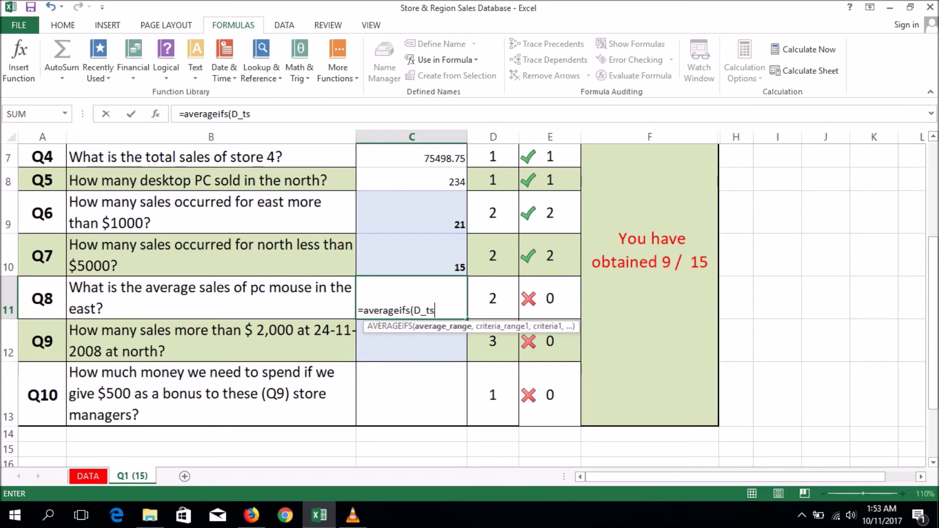
Add D_item with the criterion "PC Mouse" as the first condition of the AVERAGEIFS formula in C11
text(,)
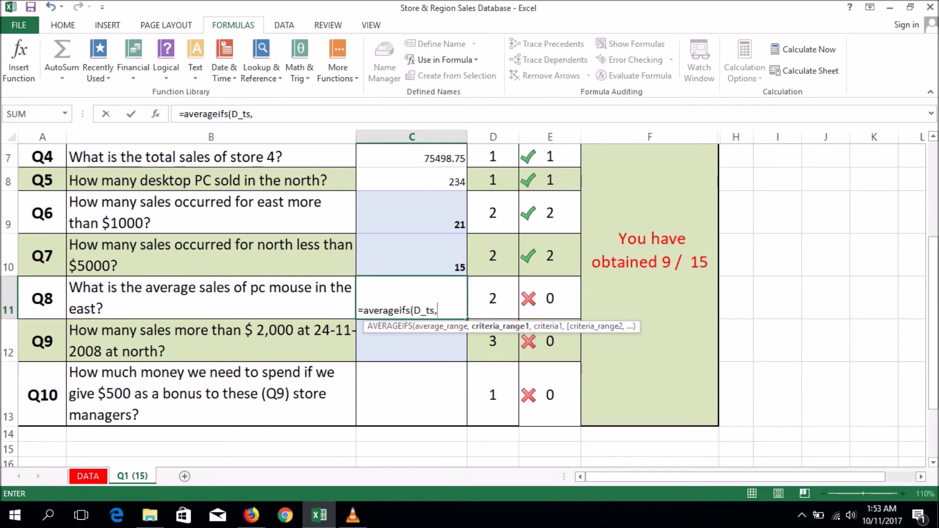
text(d_)
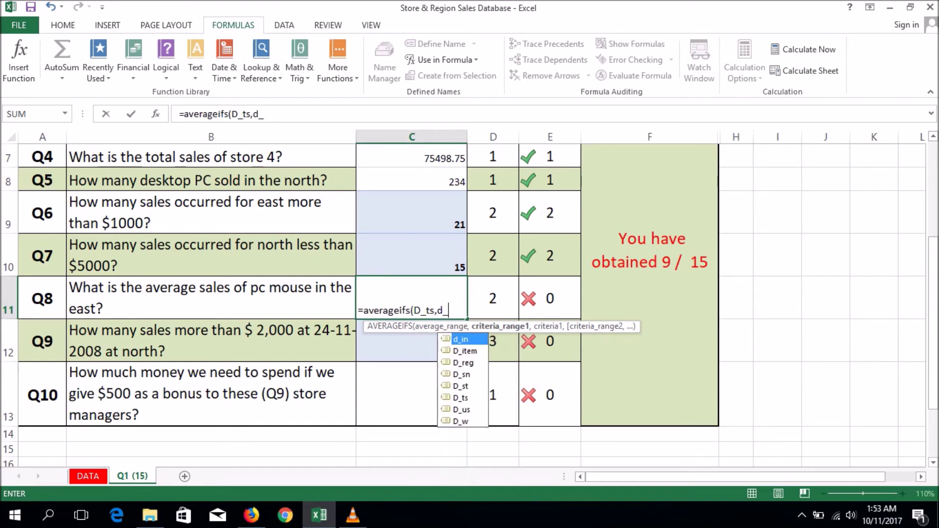
scroll(469, 303, up, 1)
key(Down)
key(Tab)
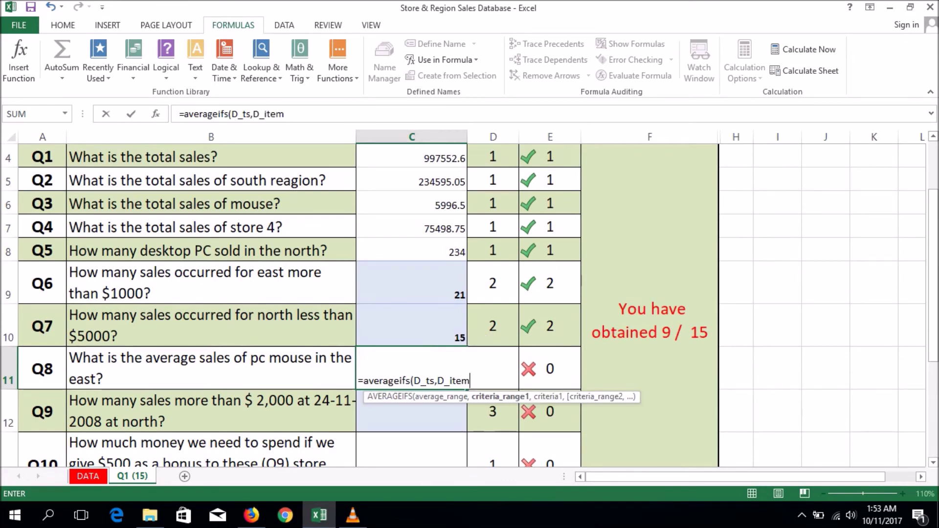
scroll(470, 303, down, 2)
text(,")
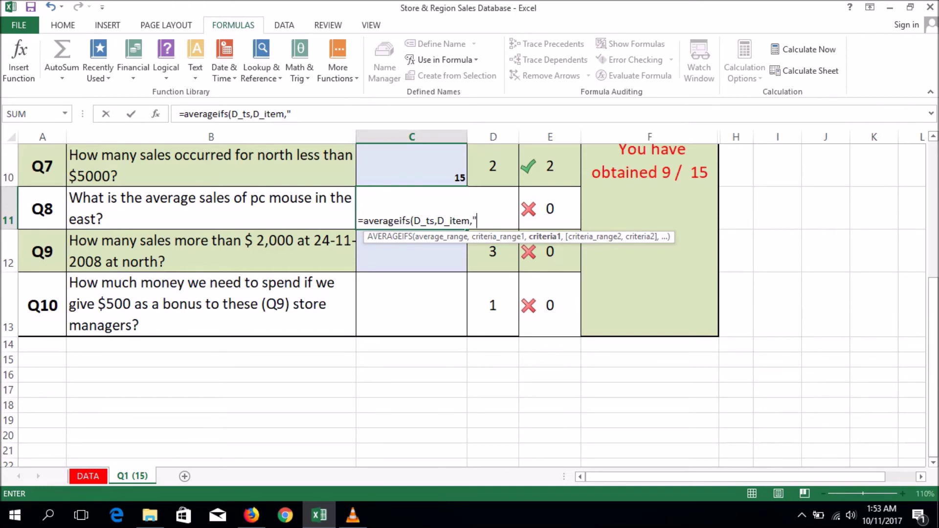
text(PC Mouse")
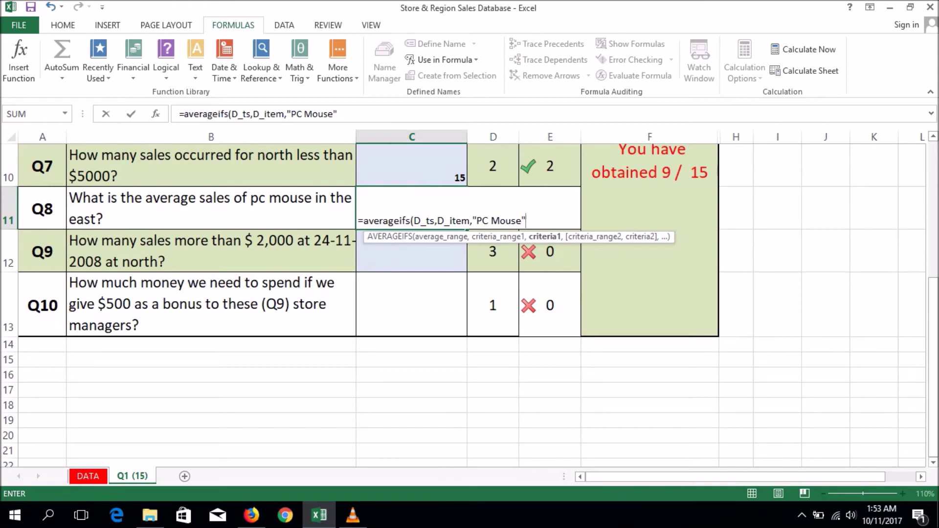
Complete the AVERAGEIFS formula in C11 with D_reg and the criterion "East" as the second condition, and enter it
text(,)
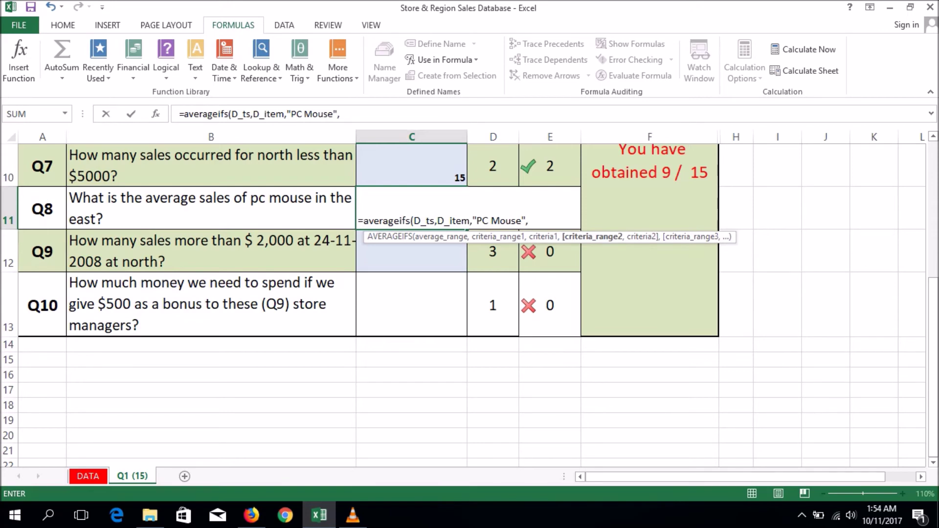
text(d)
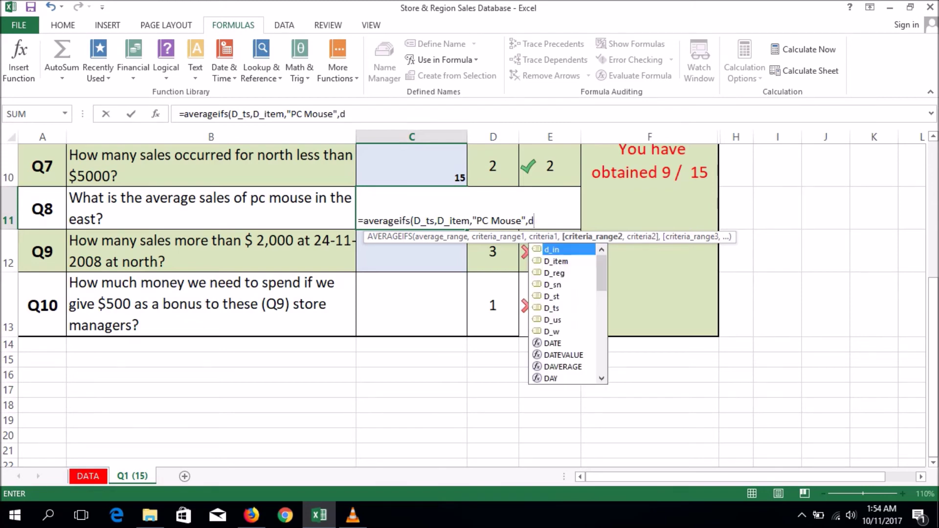
key(Down)
key(Down)
key(Tab)
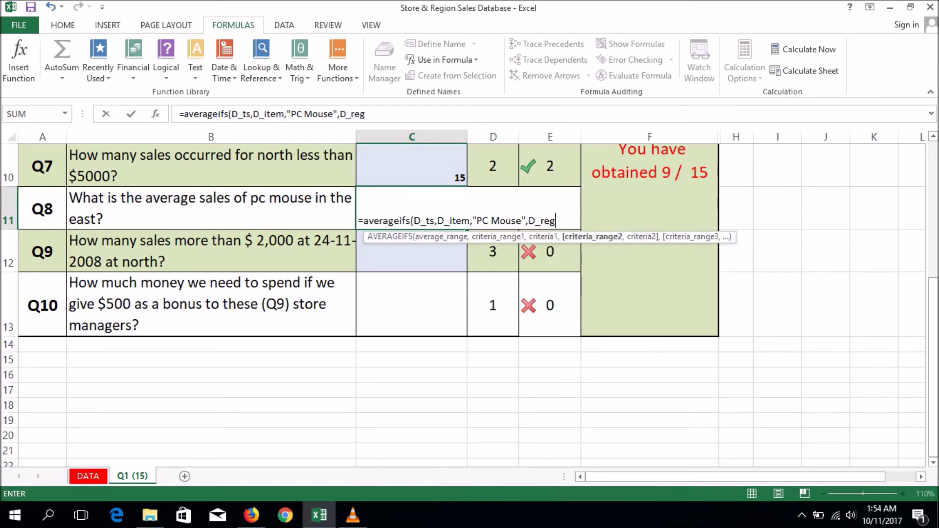
text(,)
text("Eas)
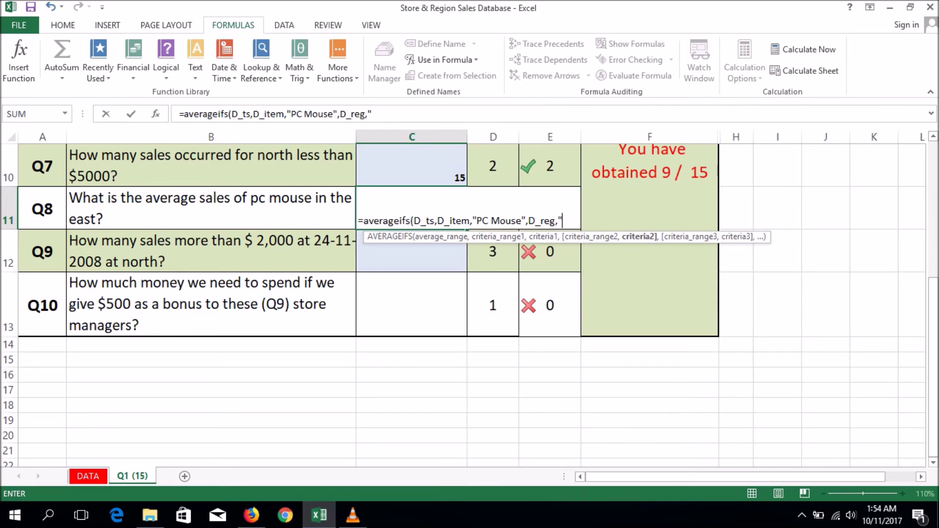
text(t)
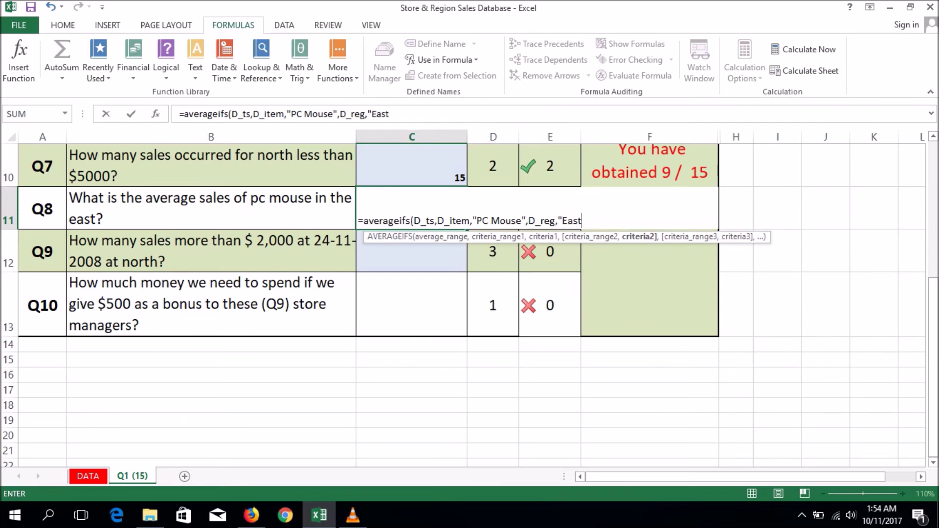
text("))
key(Return)
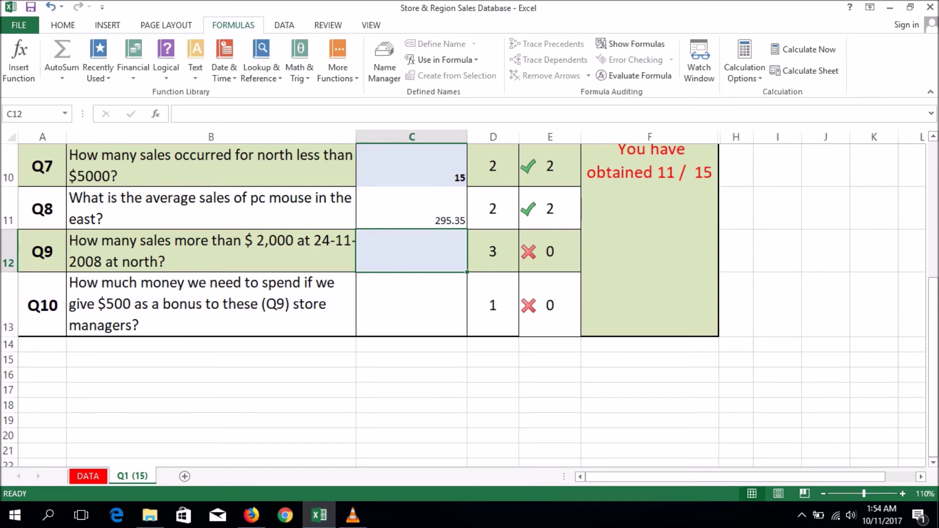
Start the Q9 answer in cell C12 with a COUNTIFS formula that uses D_ts as the first criteria range
text(=)
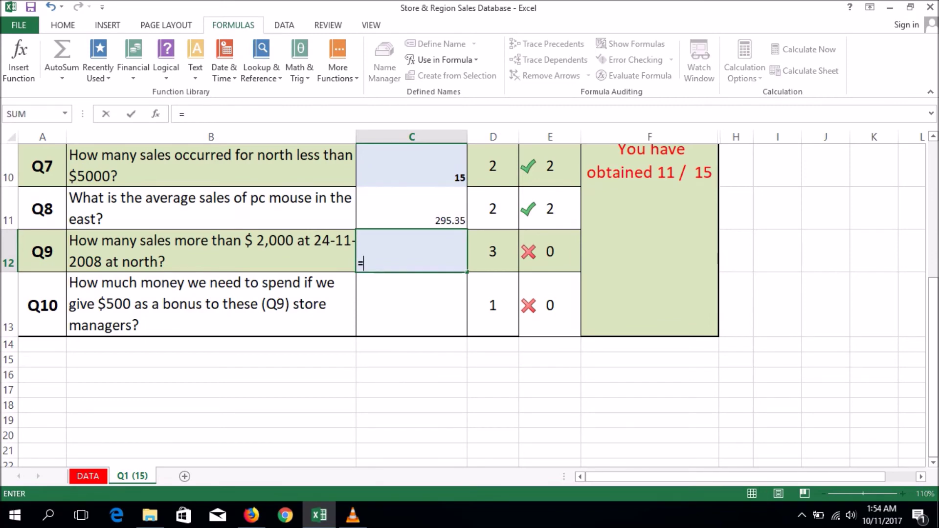
text(coun)
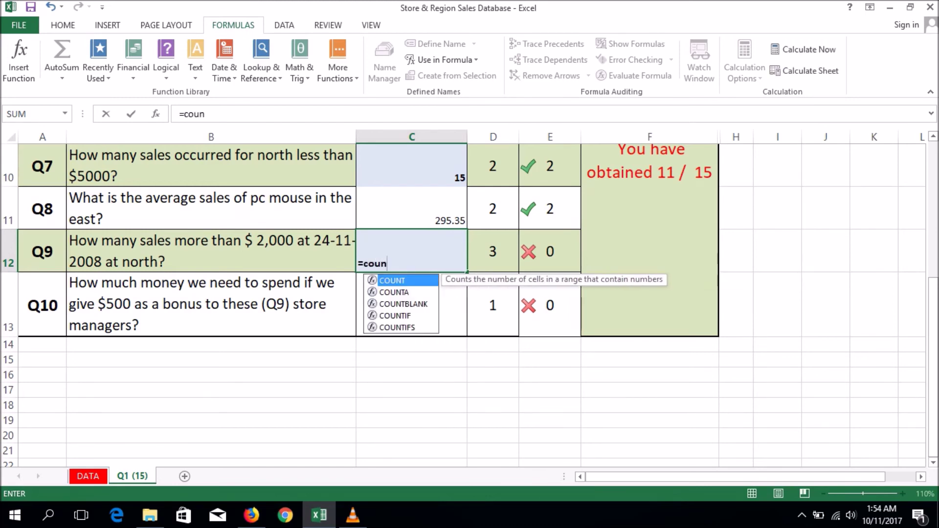
text(tifs)
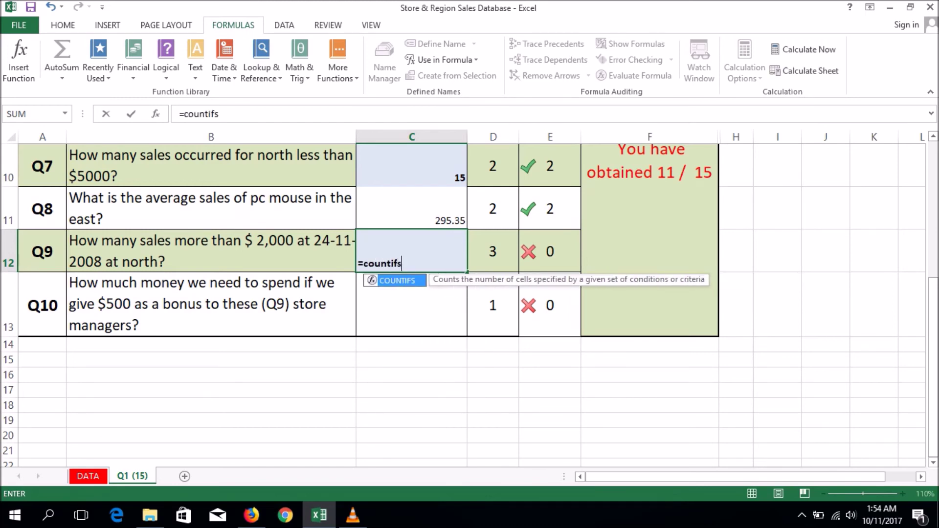
text(()
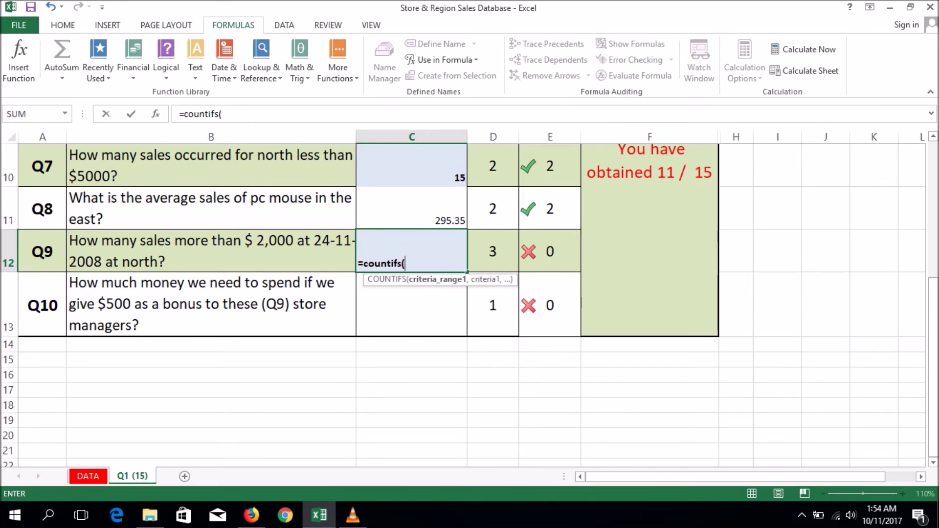
text(d)
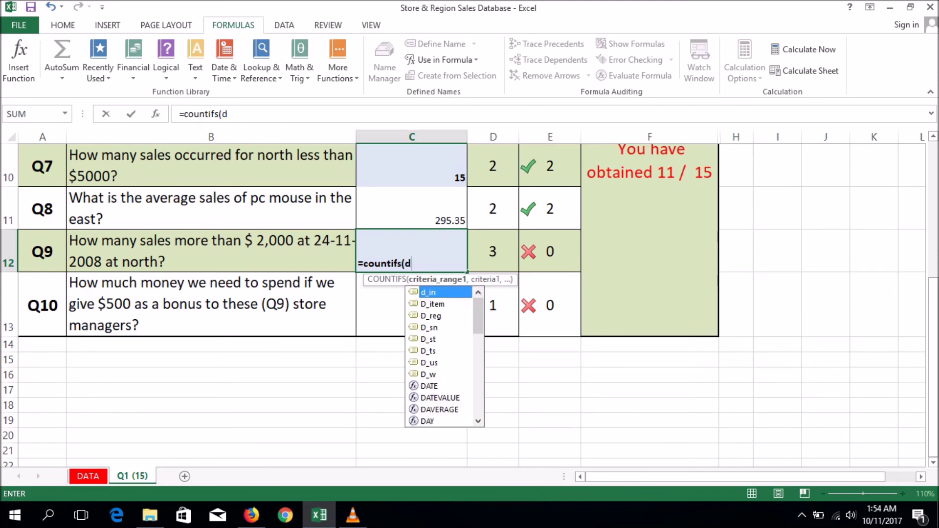
key(Down)
key(Down)
key(Down)
key(Down)
key(Down)
key(Tab)
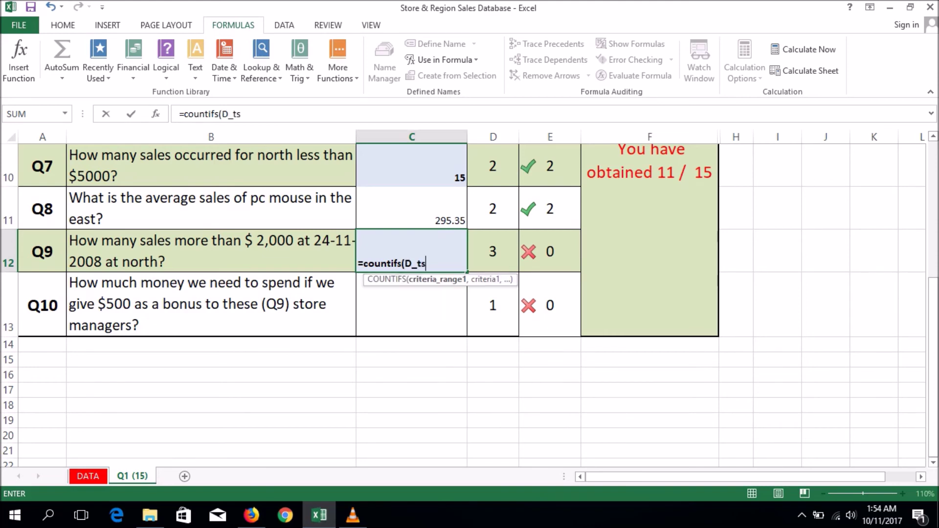
Add the criterion ">2000" for D_ts in the COUNTIFS formula in C12
text(,)
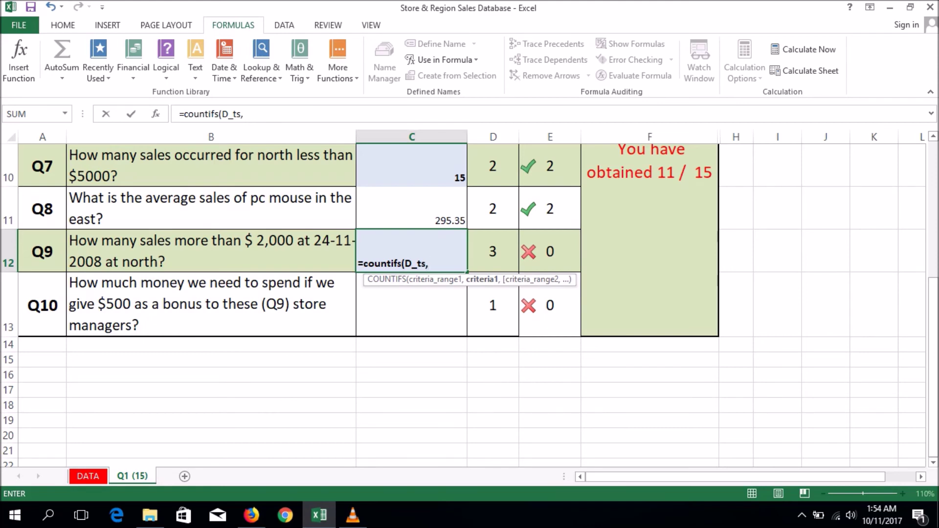
text(")
text(>2000")
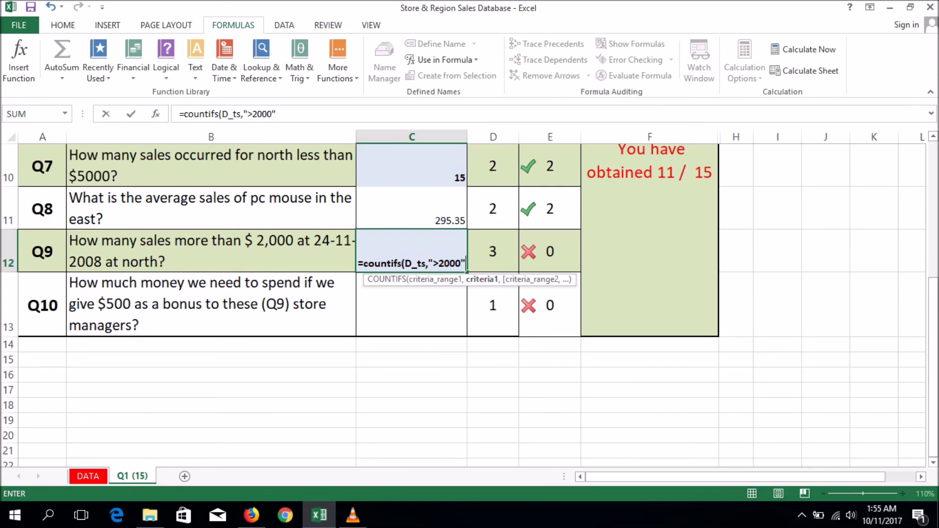
Add D_reg with the criterion "North" as the second condition of the COUNTIFS formula in C12
text(,)
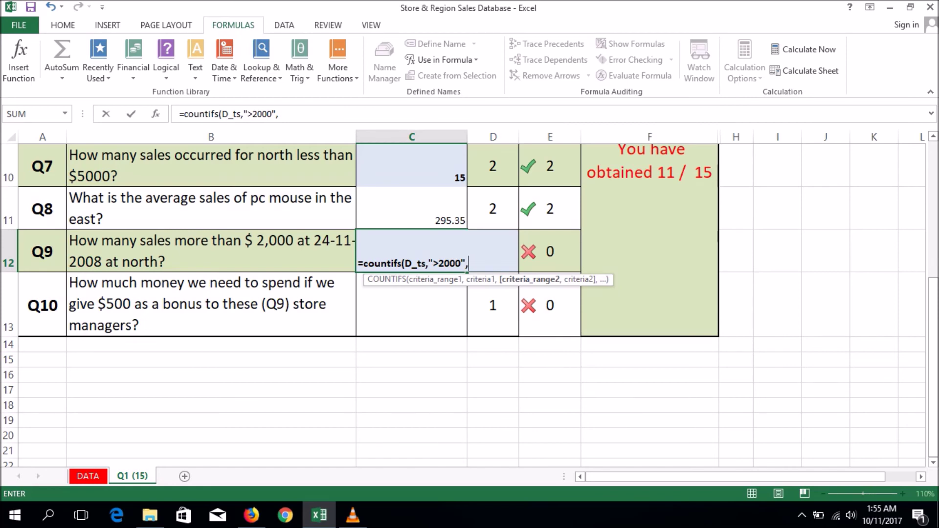
text(d)
key(Down)
key(Down)
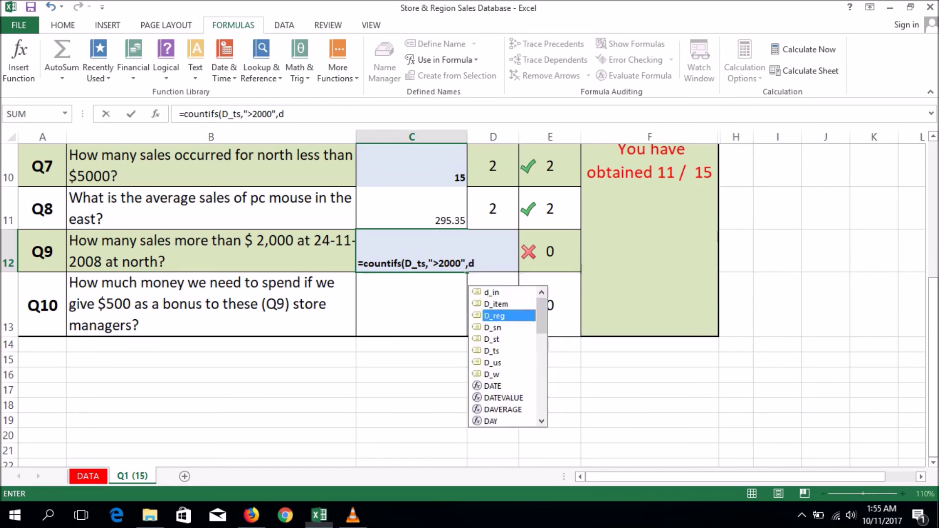
key(Tab)
text(,")
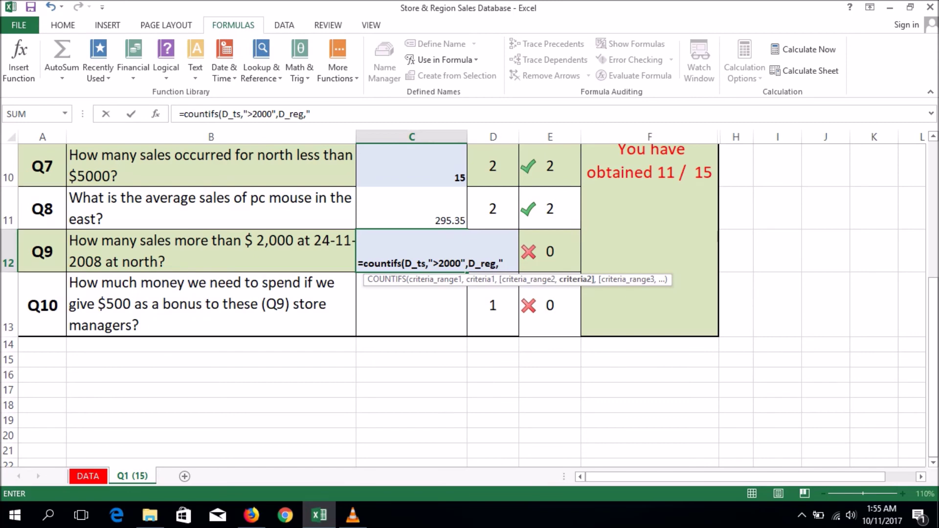
text(Nor)
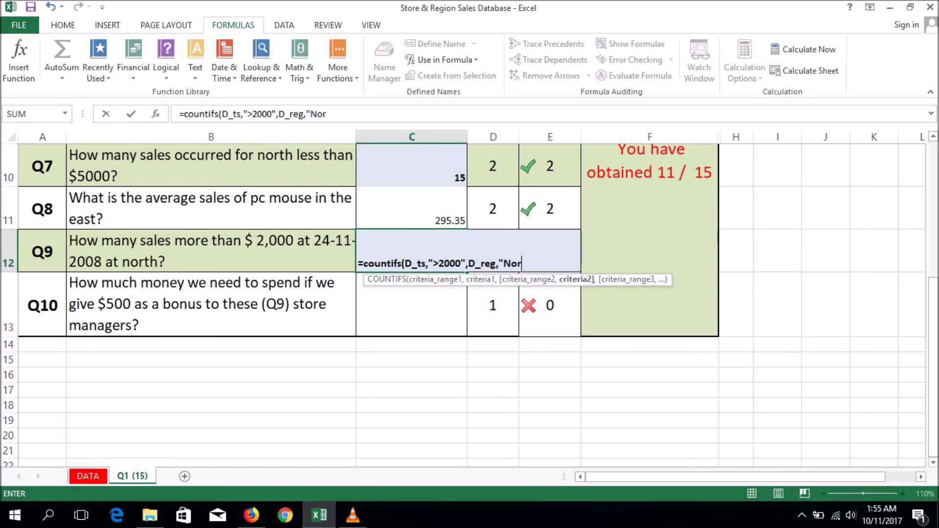
text(th",)
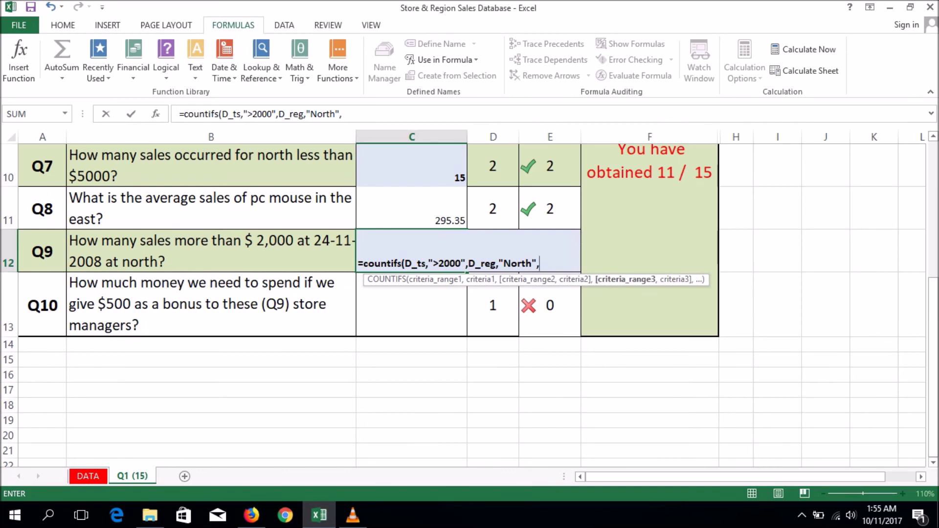
Add D_w as the third criteria range of the COUNTIFS formula in C12
text(d)
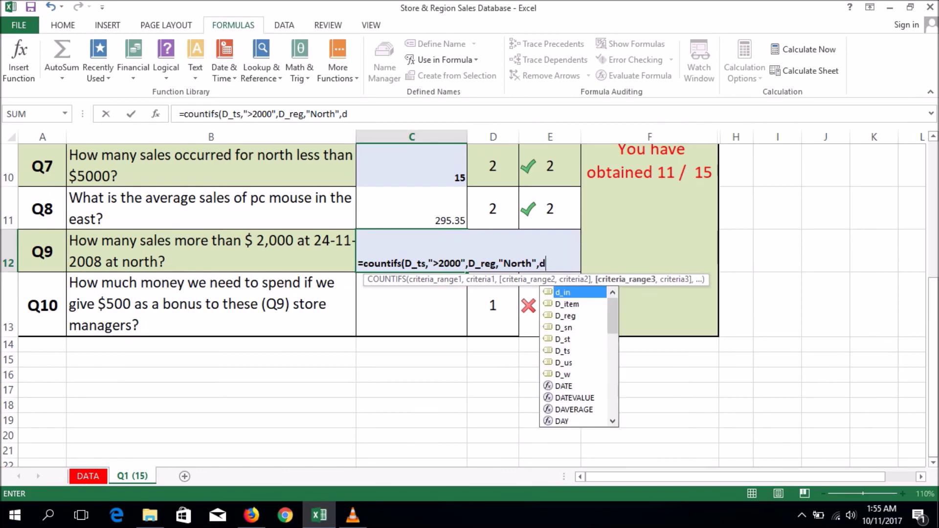
key(Down)
key(Down)
key(Down)
key(Down)
key(Down)
key(Down)
key(Down)
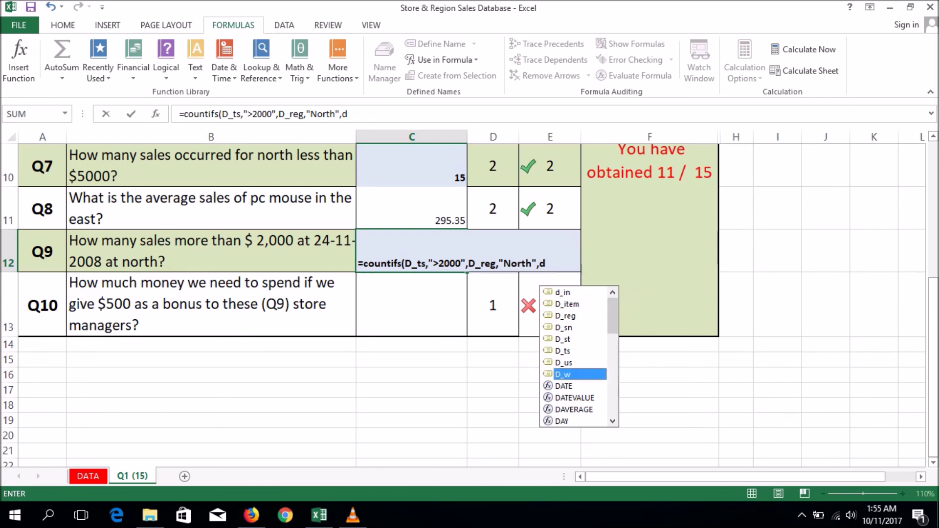
key(Tab)
text(,)
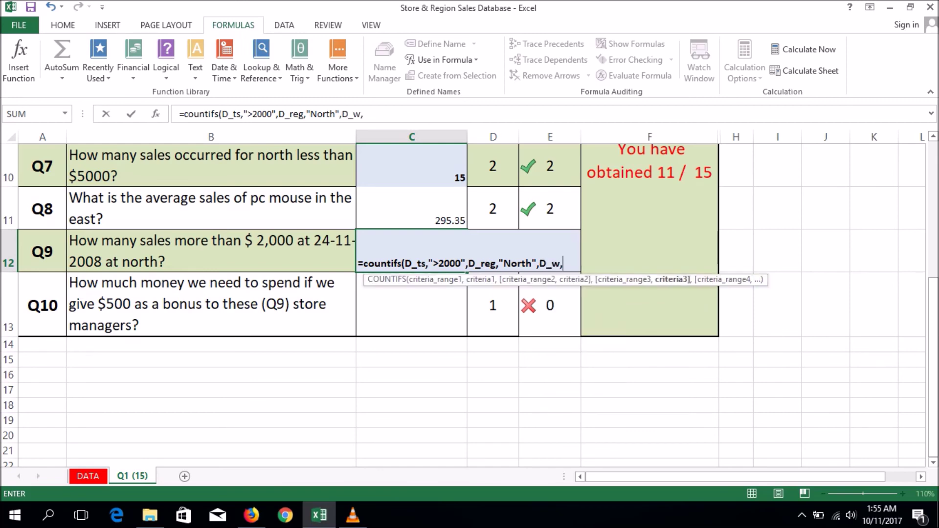
Complete the COUNTIFS formula in C12 with the date criterion "11/24/2008" and enter it
text("11/)
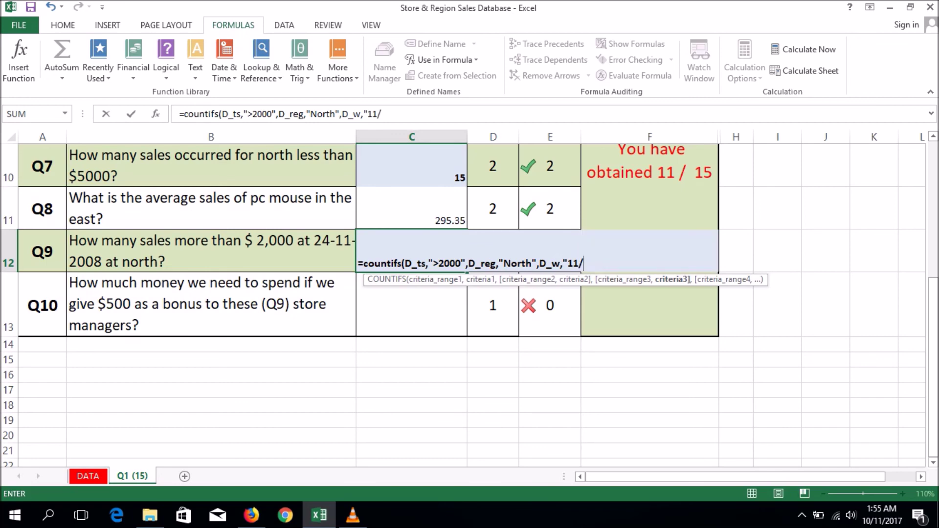
text(24/2018)
key(BackSpace)
key(BackSpace)
text(08)
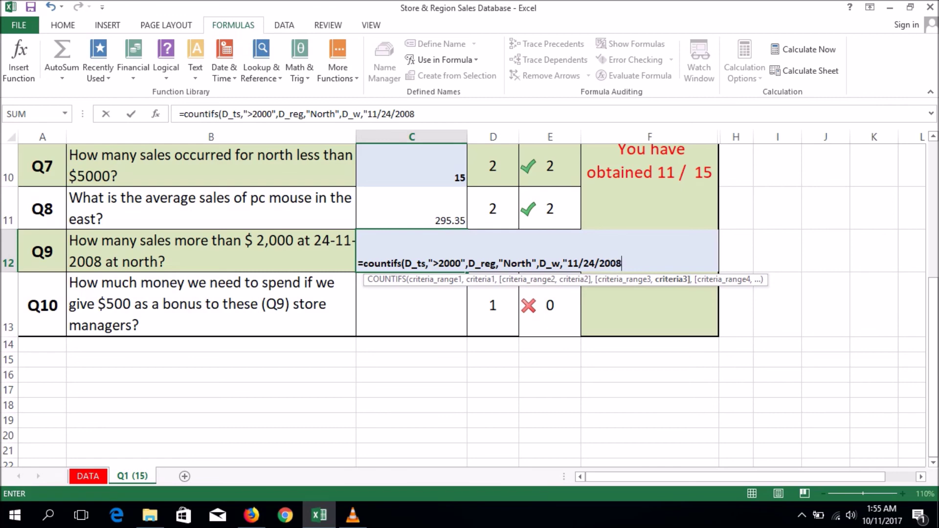
text("))
key(Return)
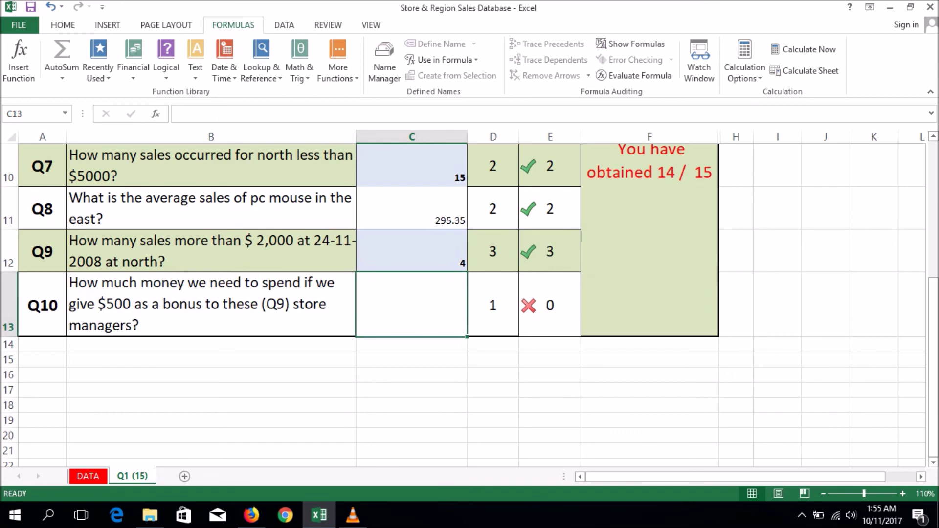
Answer Q10 in cell C13 by multiplying the Q9 result by the bonus, using the formula =C12*500
text(=)
key(Up)
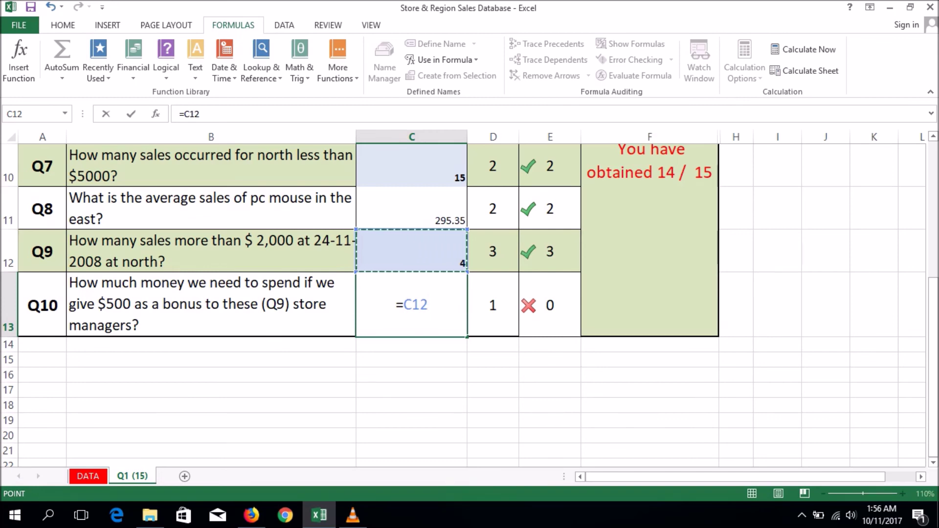
text(*)
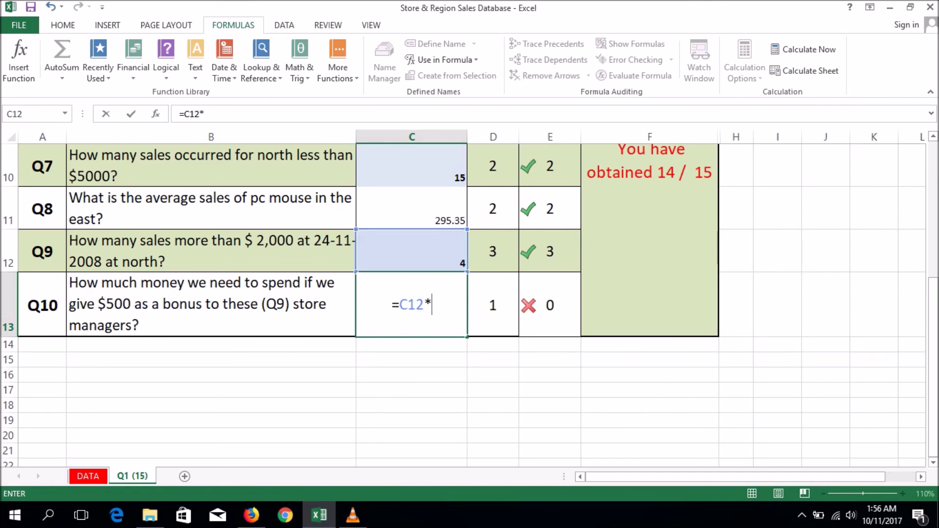
text(00)
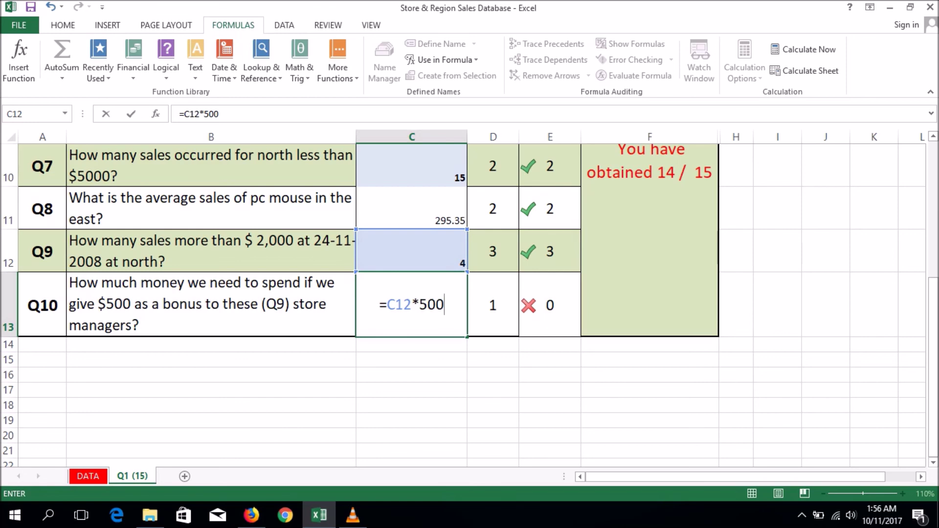
key(Return)
Review the answers, the correctness marks and the obtained score for all ten questions on the Q1 (15) sheet
scroll(465, 303, up, 3)
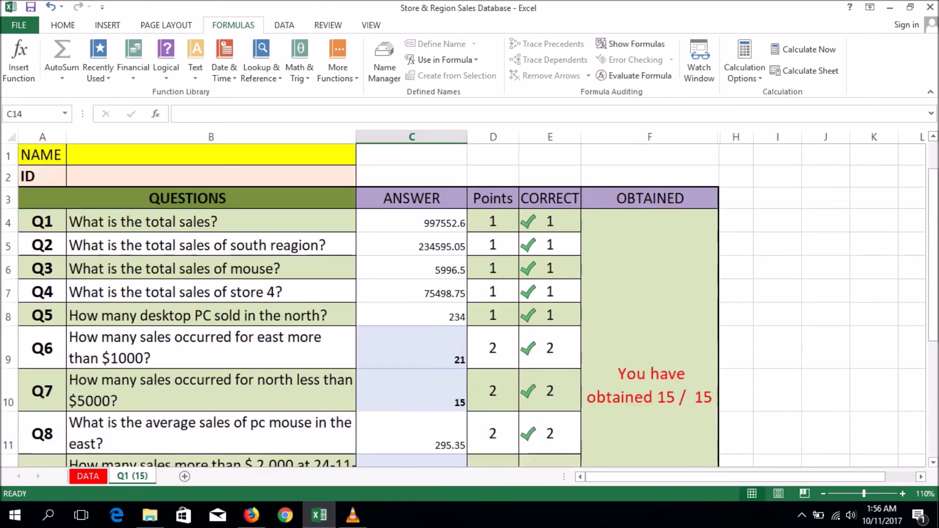
scroll(465, 303, down, 1)
scroll(464, 304, down, 3)
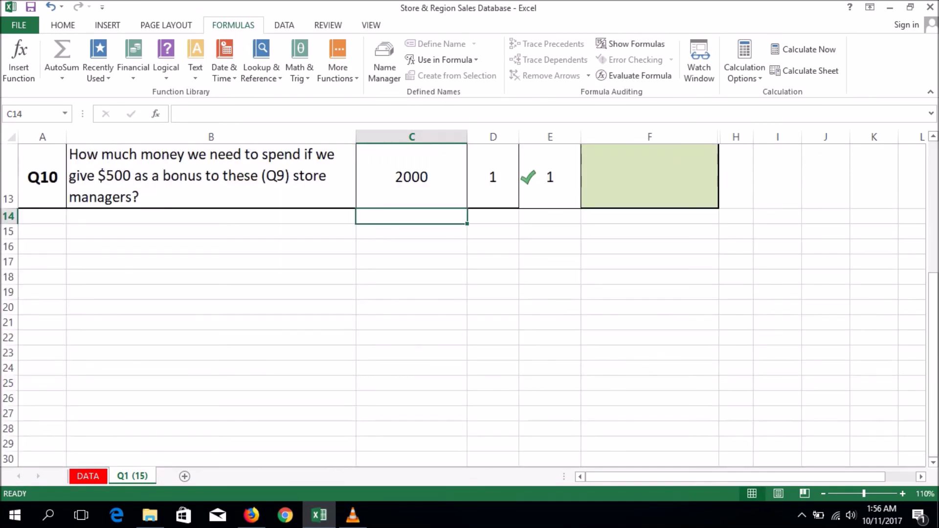
scroll(465, 303, up, 4)
scroll(465, 303, down, 1)
scroll(465, 303, down, 2)
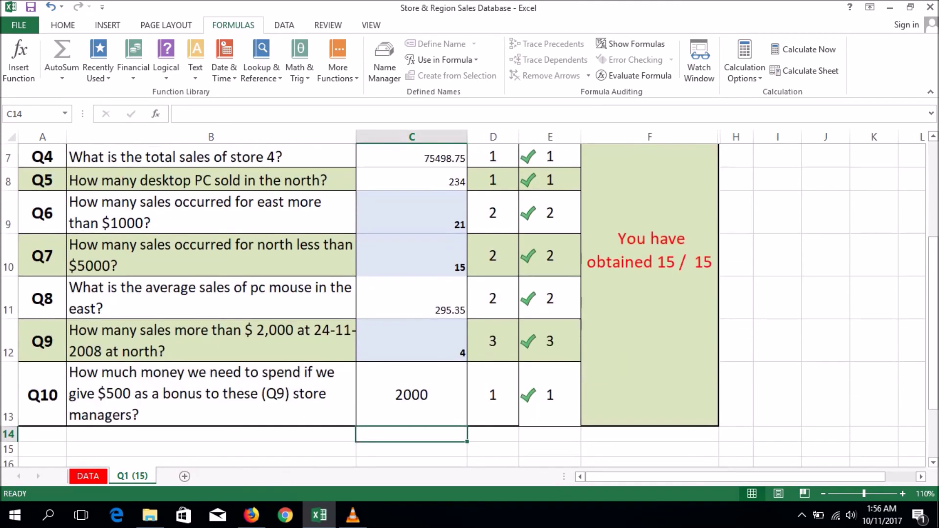
scroll(465, 302, up, 3)
scroll(464, 304, down, 3)
scroll(465, 303, up, 1)
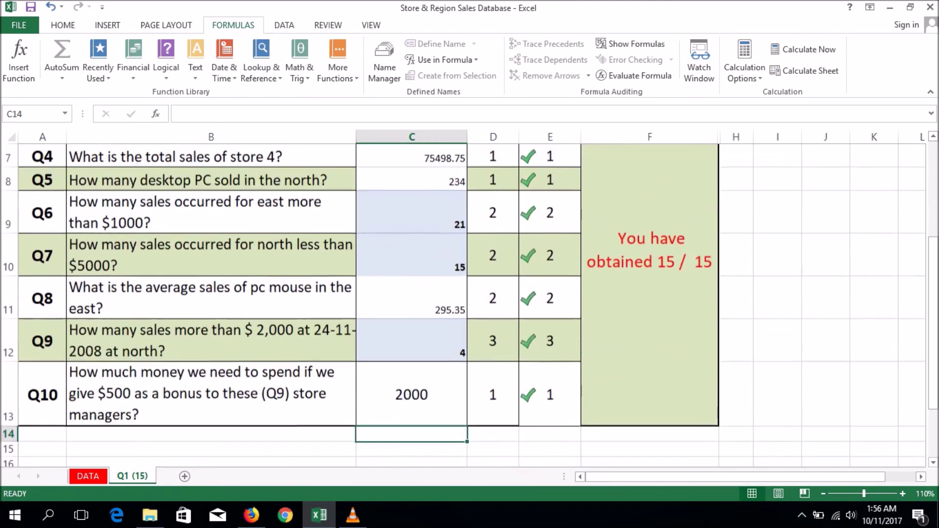
scroll(464, 302, up, 2)
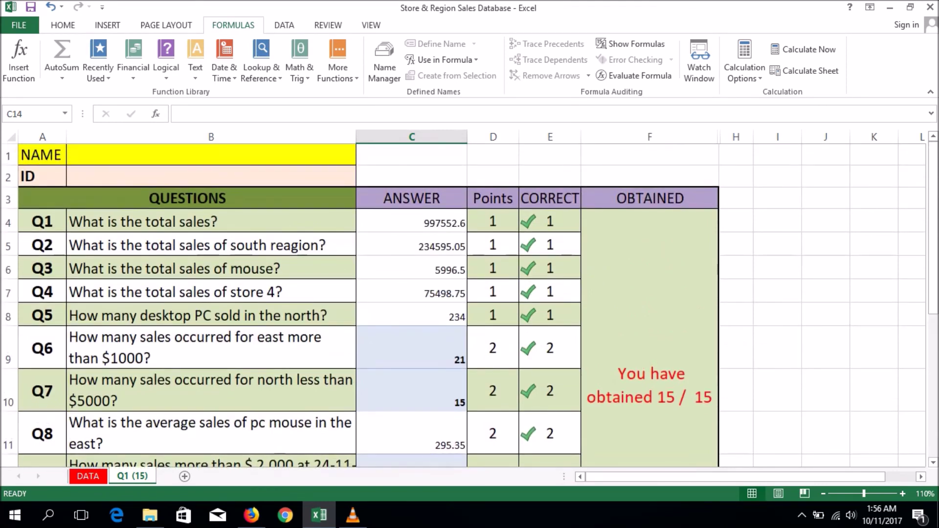
scroll(465, 306, down, 1)
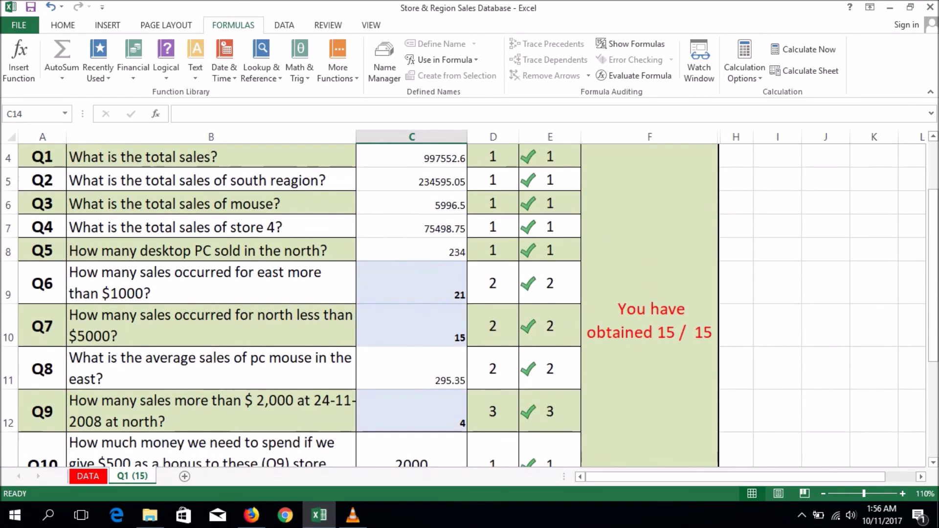